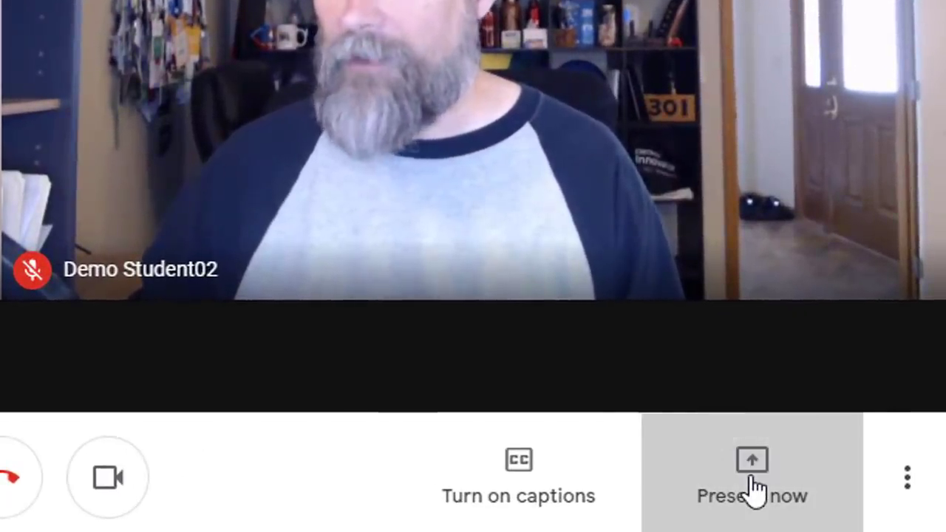
Share a single chosen window with everyone in the Meet call using Present now > A window.
{"action": "left_click", "coordinate": [754, 488]}
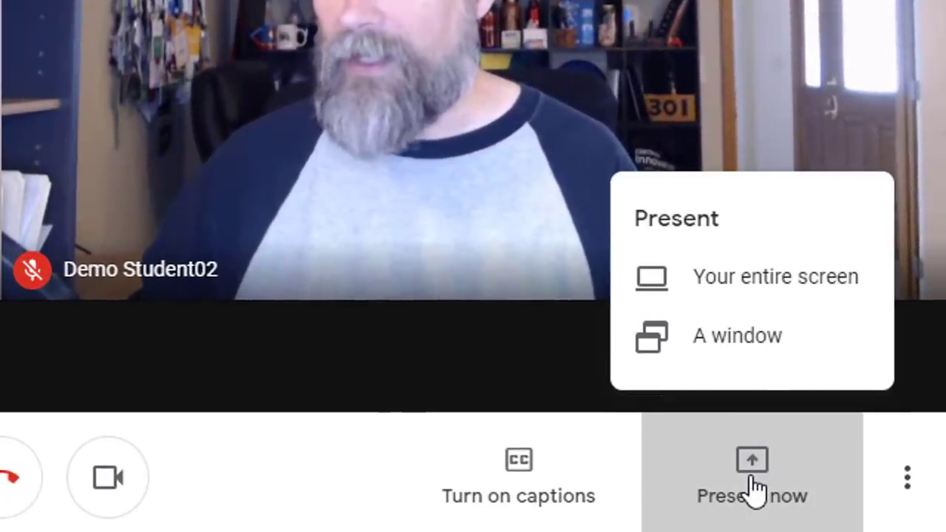
{"action": "left_click", "coordinate": [754, 341]}
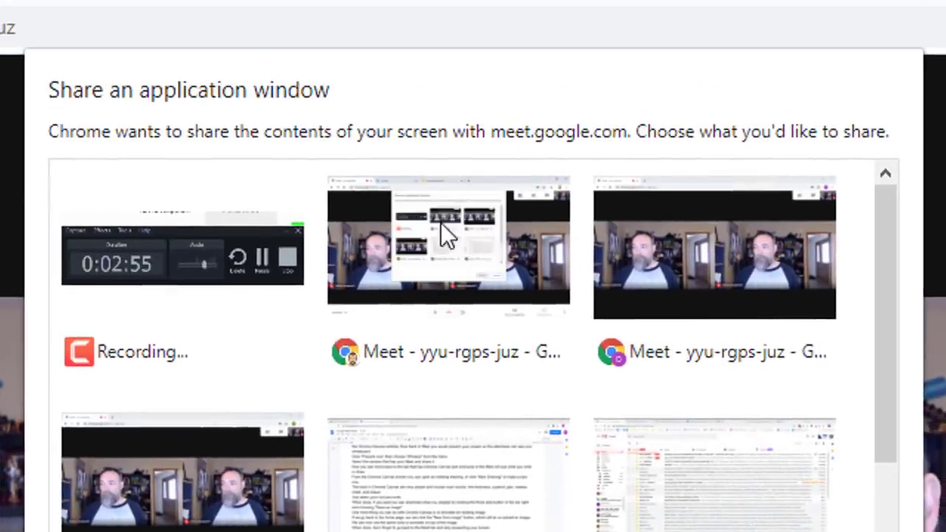
{"action": "left_click", "coordinate": [445, 247]}
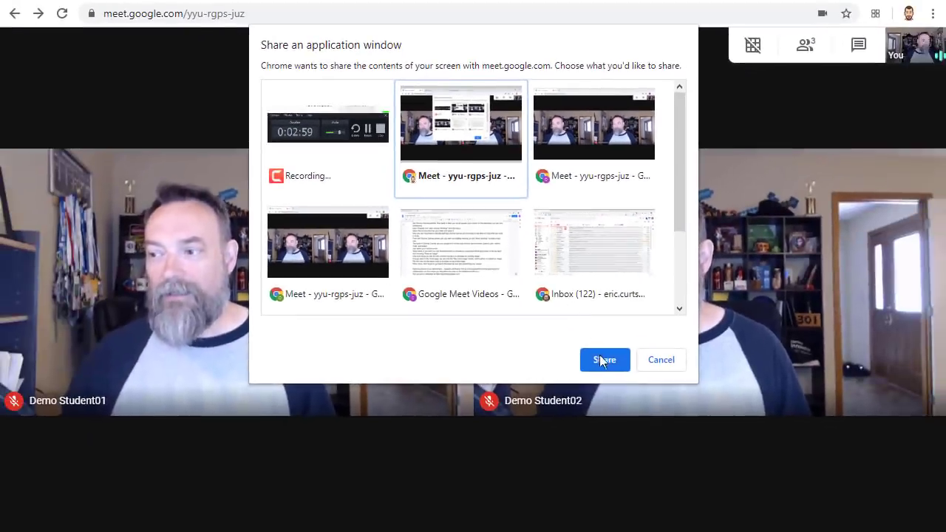
{"action": "left_click", "coordinate": [622, 412]}
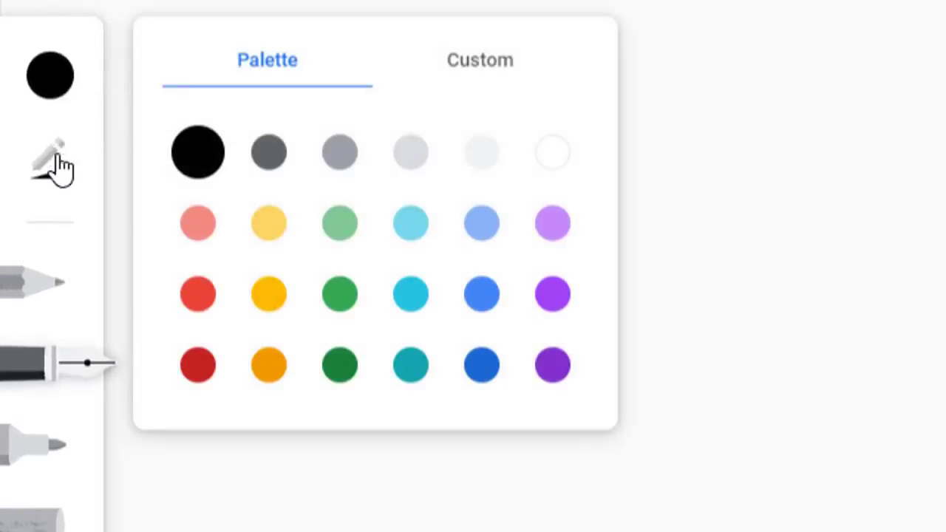
Check the black pen's size and opacity settings in Chrome Canvas.
{"action": "left_click", "coordinate": [57, 167]}
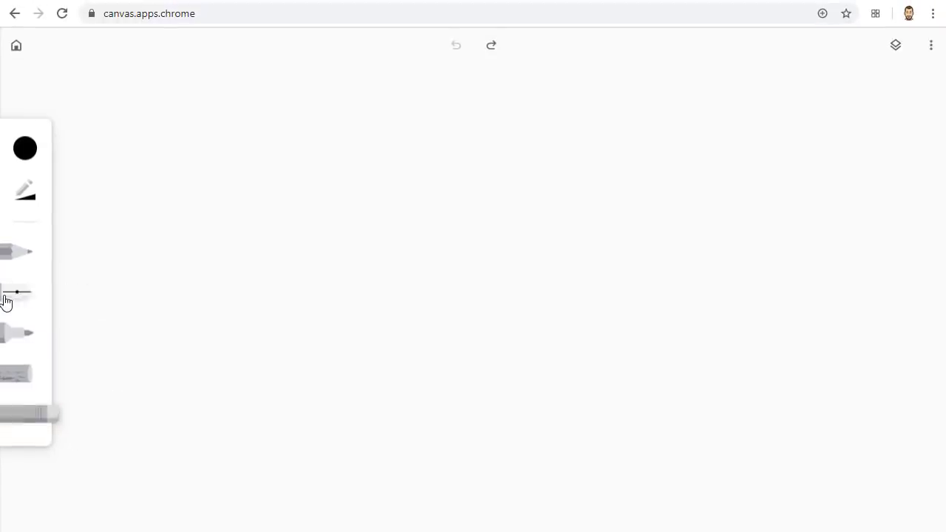
Write 2, x, +, 3, = and 7 in fountain-pen strokes along the top of the canvas.
{"action": "mouse_move", "coordinate": [115, 125]}
{"action": "left_mouse_down"}
{"action": "mouse_move", "coordinate": [140, 108]}
{"action": "mouse_move", "coordinate": [126, 162]}
{"action": "mouse_move", "coordinate": [163, 190]}
{"action": "left_mouse_up"}
{"action": "left_click_drag", "start_coordinate": [175, 146], "coordinate": [231, 185]}
{"action": "left_click_drag", "start_coordinate": [214, 152], "coordinate": [188, 185]}
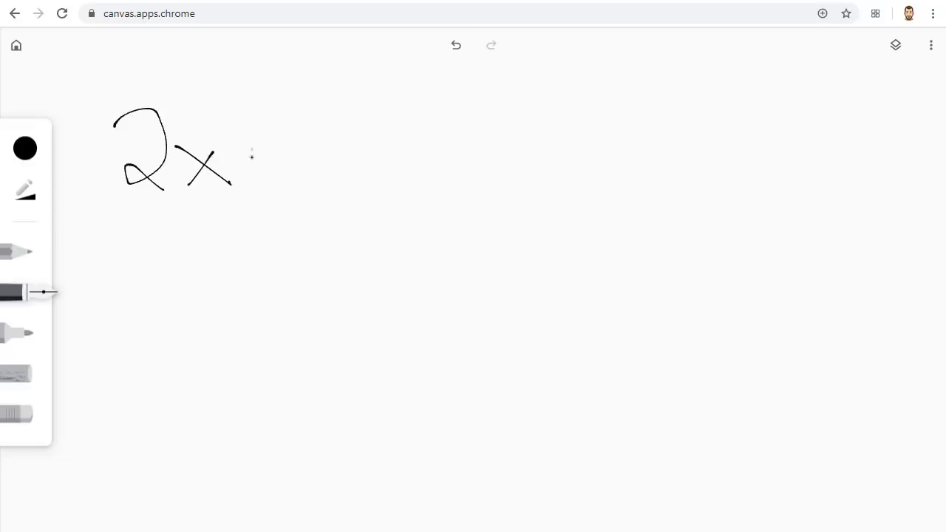
{"action": "mouse_move", "coordinate": [251, 150]}
{"action": "left_mouse_down"}
{"action": "mouse_move", "coordinate": [251, 178]}
{"action": "mouse_move", "coordinate": [280, 161]}
{"action": "left_mouse_up"}
{"action": "mouse_move", "coordinate": [275, 122]}
{"action": "left_mouse_down"}
{"action": "mouse_move", "coordinate": [308, 141]}
{"action": "mouse_move", "coordinate": [297, 179]}
{"action": "left_mouse_up"}
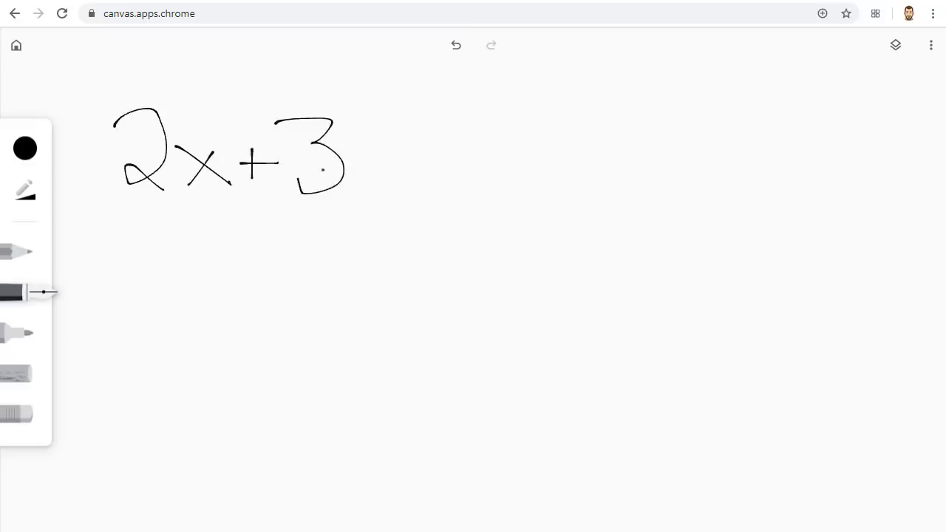
{"action": "left_click_drag", "start_coordinate": [349, 154], "coordinate": [391, 151]}
{"action": "mouse_move", "coordinate": [356, 169]}
{"action": "left_mouse_down"}
{"action": "mouse_move", "coordinate": [404, 166]}
{"action": "mouse_move", "coordinate": [407, 131]}
{"action": "mouse_move", "coordinate": [480, 121]}
{"action": "mouse_move", "coordinate": [436, 186]}
{"action": "left_mouse_up"}
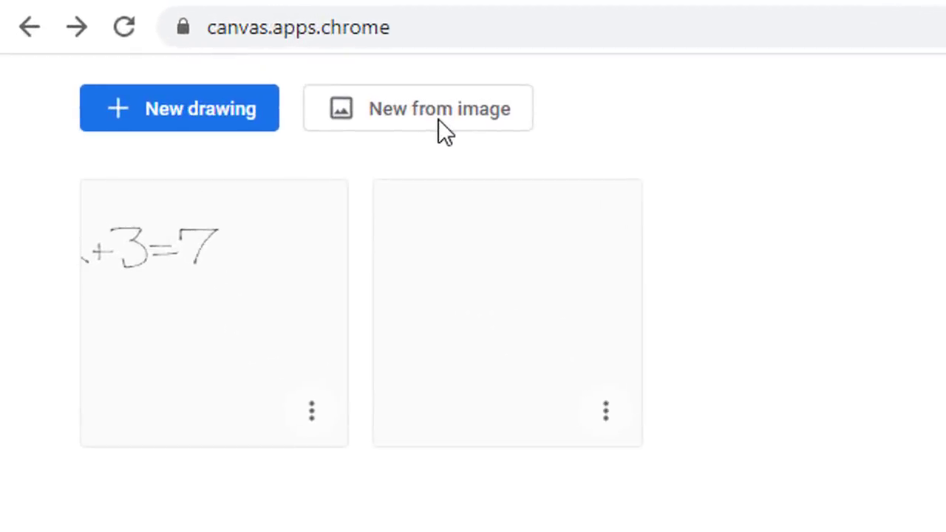
Start a drawing from the beetle photo, circle its head, thorax and abdomen in white, then return to Meet.
{"action": "left_click", "coordinate": [343, 91]}
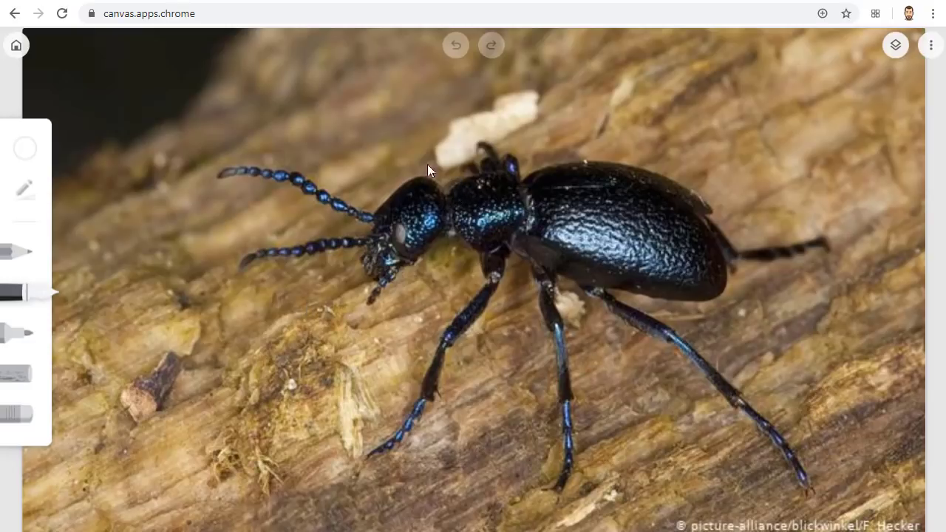
{"action": "mouse_move", "coordinate": [428, 170]}
{"action": "left_mouse_down"}
{"action": "mouse_move", "coordinate": [344, 249]}
{"action": "mouse_move", "coordinate": [435, 180]}
{"action": "mouse_move", "coordinate": [451, 178]}
{"action": "mouse_move", "coordinate": [441, 207]}
{"action": "mouse_move", "coordinate": [529, 185]}
{"action": "mouse_move", "coordinate": [494, 174]}
{"action": "left_mouse_up"}
{"action": "mouse_move", "coordinate": [695, 198]}
{"action": "left_mouse_down"}
{"action": "mouse_move", "coordinate": [551, 202]}
{"action": "mouse_move", "coordinate": [717, 314]}
{"action": "mouse_move", "coordinate": [691, 212]}
{"action": "left_mouse_up"}
{"action": "key", "text": "alt+Tab"}
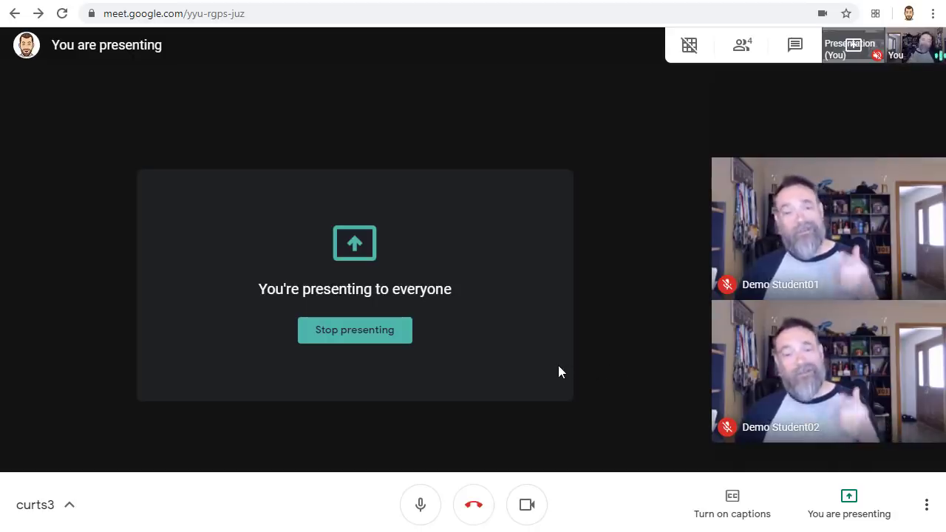
Stop sharing the Chrome Canvas window with the Meet call.
{"action": "left_click", "coordinate": [368, 331]}
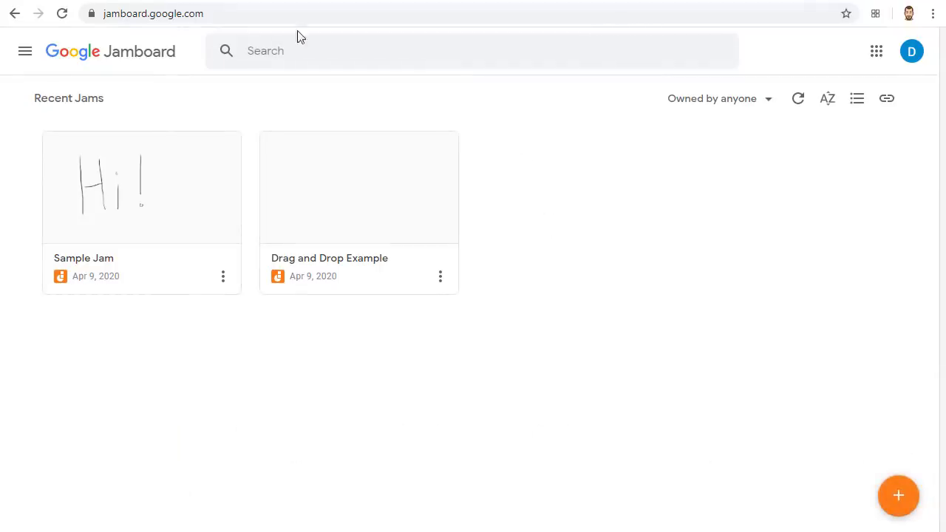
Share the Jamboard window with the Meet call, then switch back to Jamboard.
{"action": "left_click", "coordinate": [115, 0]}
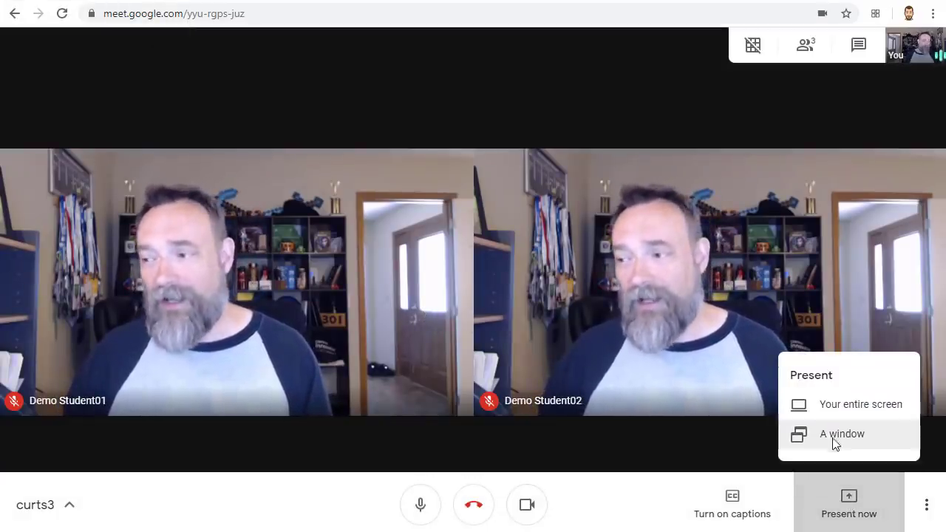
{"action": "left_click", "coordinate": [834, 435]}
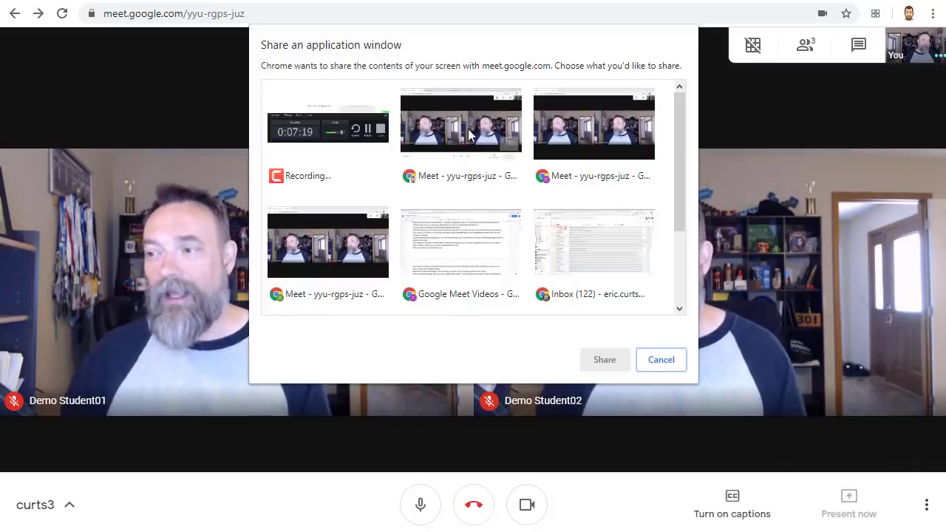
{"action": "left_click", "coordinate": [468, 128]}
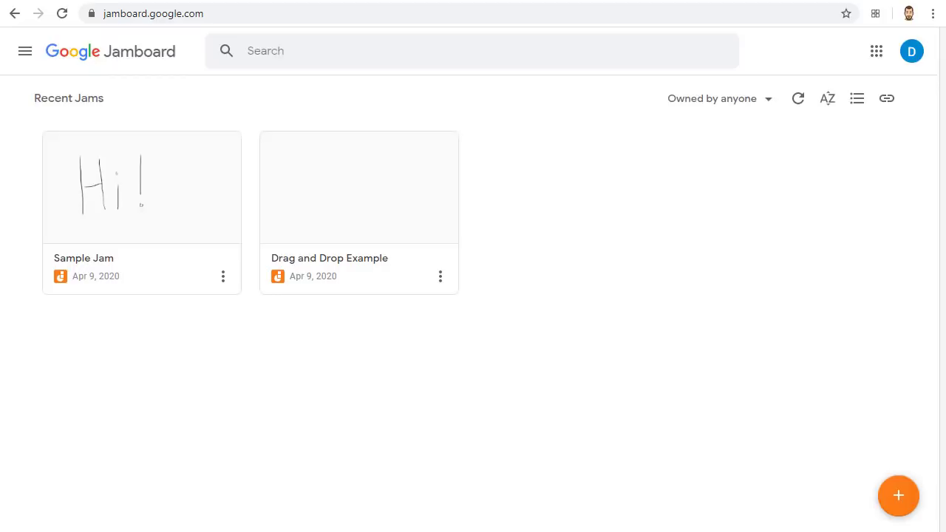
{"action": "key", "text": "alt+Tab"}
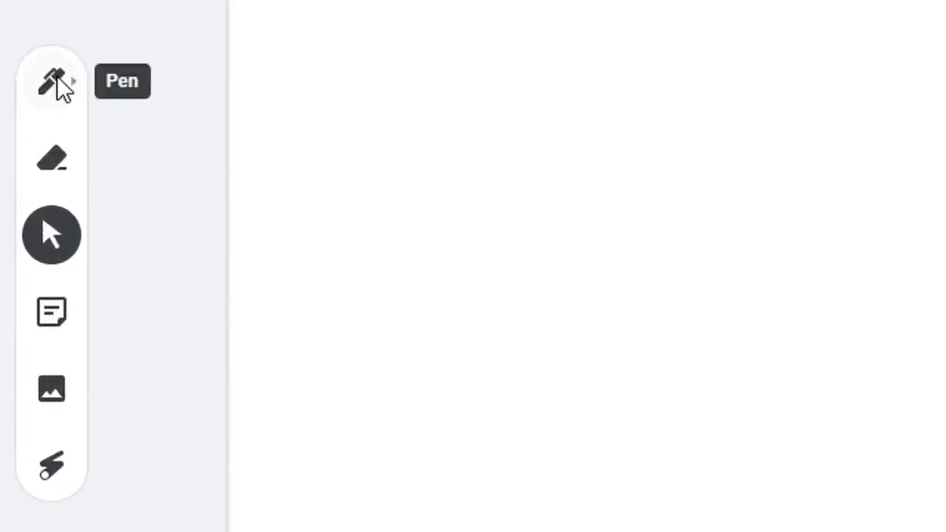
Select the Pen tool and review its pen types and colours.
{"action": "left_click", "coordinate": [57, 76]}
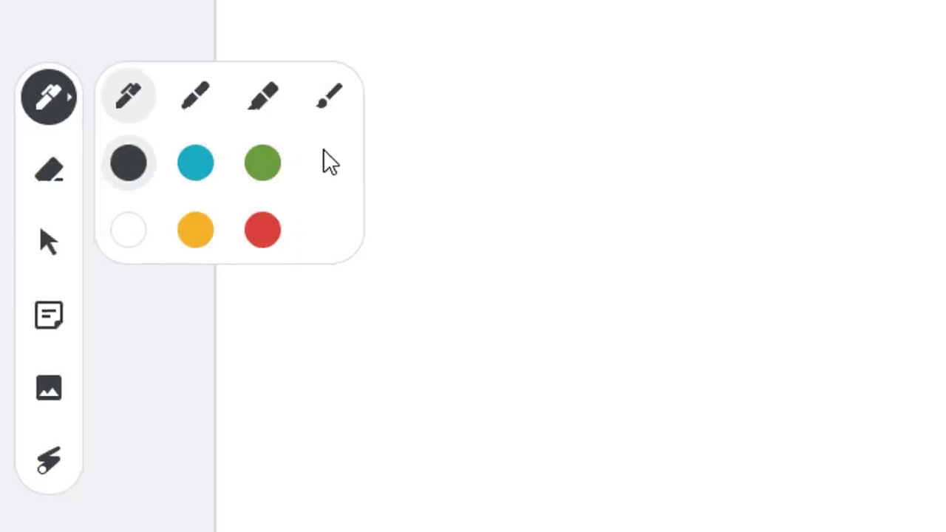
Write 2x+3=7 in pen strokes on the frame, then switch to the Eraser and Select tools.
{"action": "left_click", "coordinate": [52, 82]}
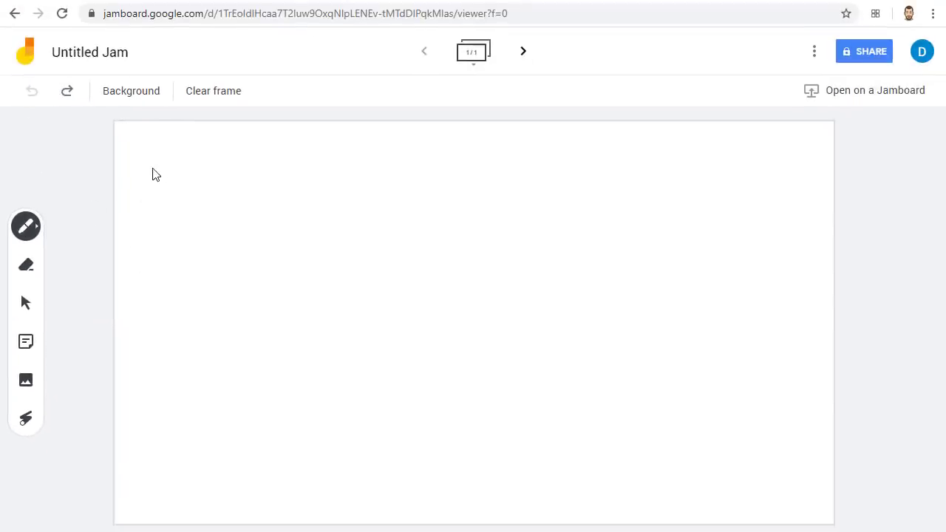
{"action": "mouse_move", "coordinate": [153, 169]}
{"action": "left_mouse_down"}
{"action": "mouse_move", "coordinate": [161, 219]}
{"action": "mouse_move", "coordinate": [223, 213]}
{"action": "mouse_move", "coordinate": [209, 221]}
{"action": "left_mouse_up"}
{"action": "mouse_move", "coordinate": [249, 190]}
{"action": "left_mouse_down"}
{"action": "mouse_move", "coordinate": [254, 219]}
{"action": "mouse_move", "coordinate": [260, 208]}
{"action": "left_mouse_up"}
{"action": "left_click", "coordinate": [244, 209]}
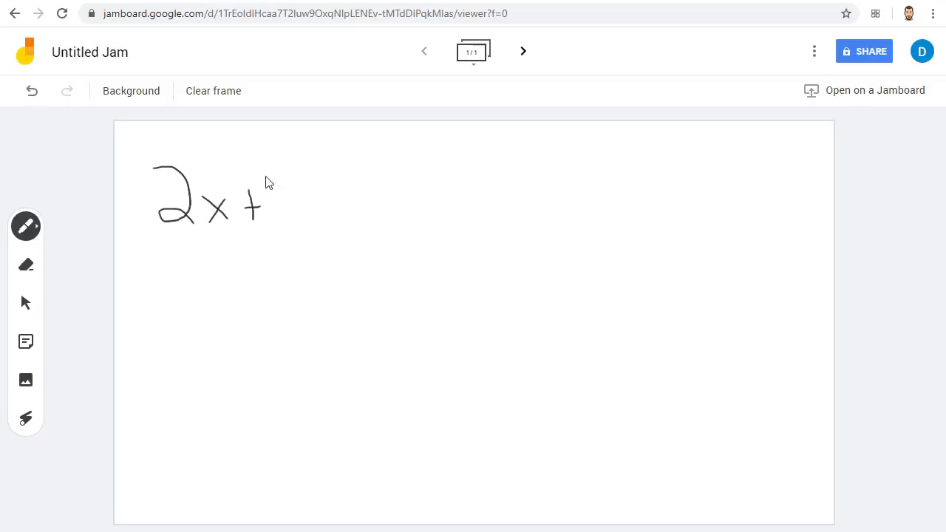
{"action": "mouse_move", "coordinate": [265, 173]}
{"action": "left_mouse_down"}
{"action": "mouse_move", "coordinate": [293, 200]}
{"action": "mouse_move", "coordinate": [289, 218]}
{"action": "mouse_move", "coordinate": [334, 195]}
{"action": "mouse_move", "coordinate": [340, 208]}
{"action": "mouse_move", "coordinate": [345, 162]}
{"action": "mouse_move", "coordinate": [386, 162]}
{"action": "mouse_move", "coordinate": [372, 225]}
{"action": "left_mouse_up"}
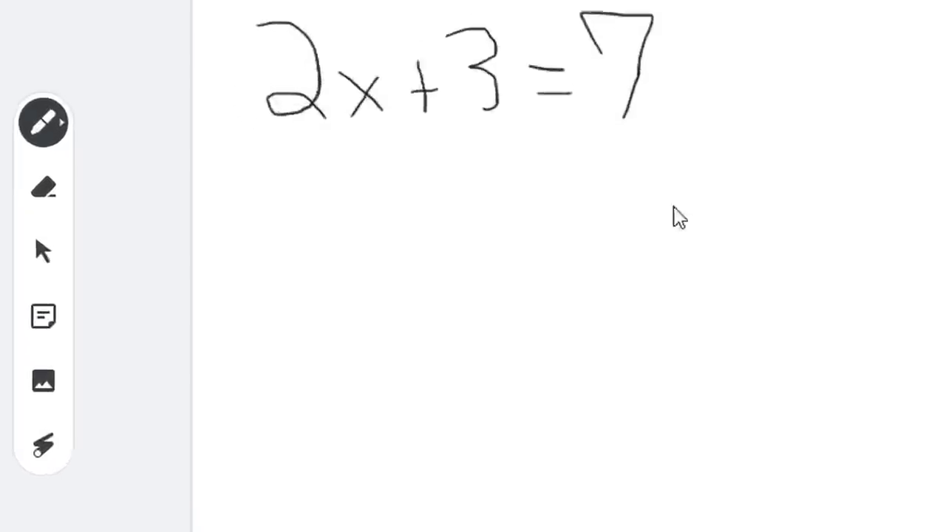
{"action": "left_click", "coordinate": [50, 146]}
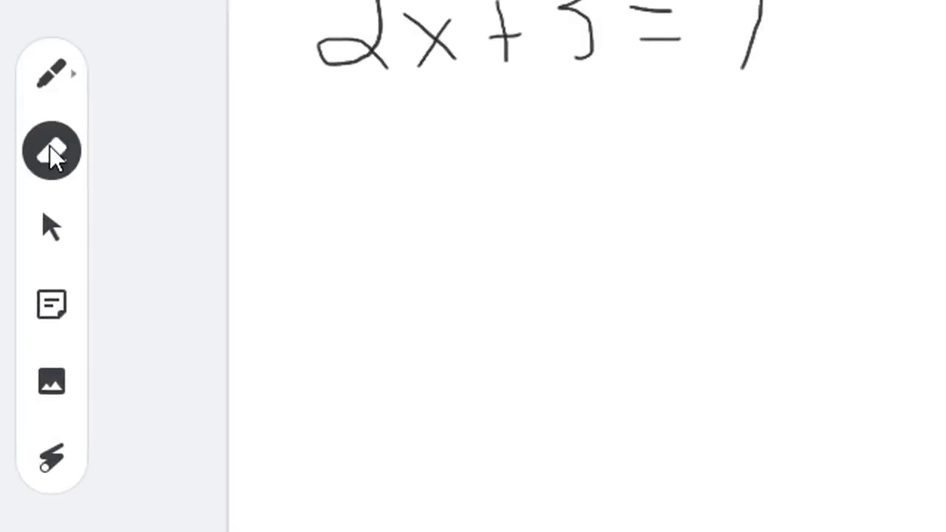
{"action": "left_click", "coordinate": [53, 226]}
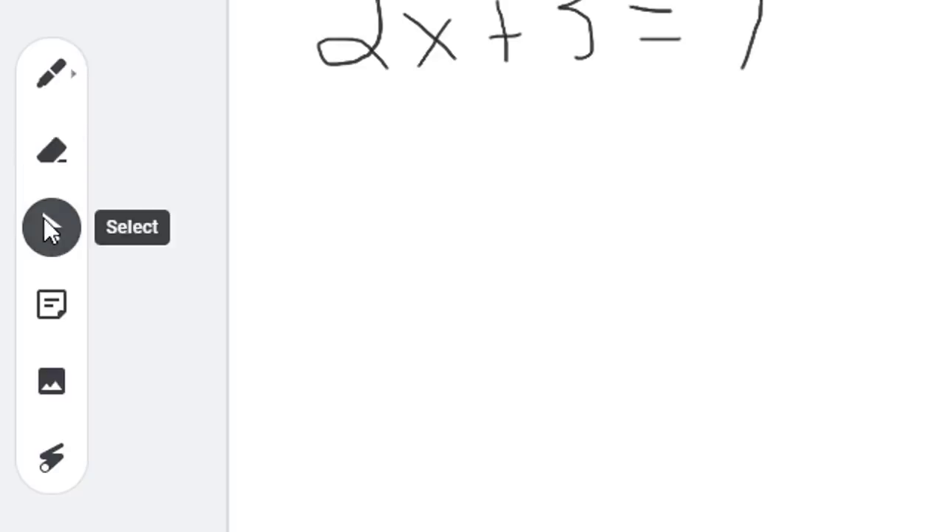
Create a green sticky note reading 'Just Testing'.
{"action": "left_click", "coordinate": [43, 305]}
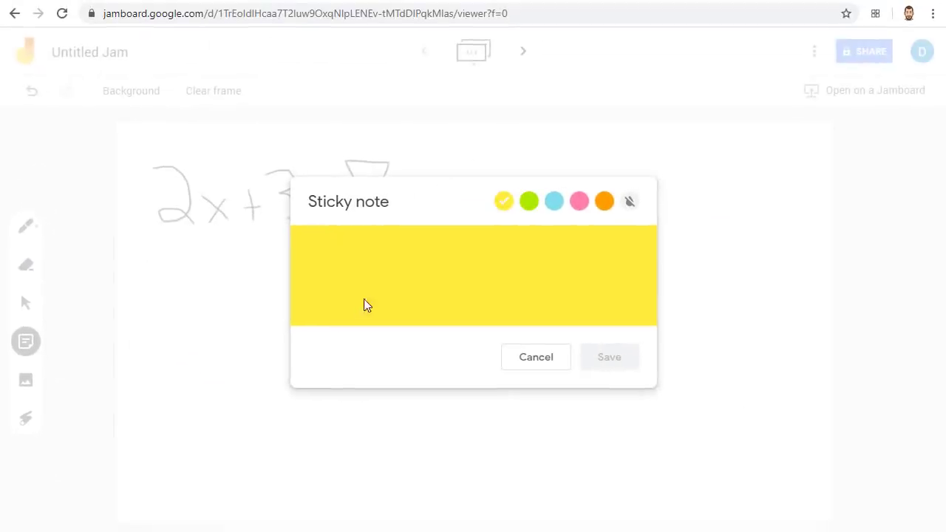
{"action": "type", "text": "Just Testing"}
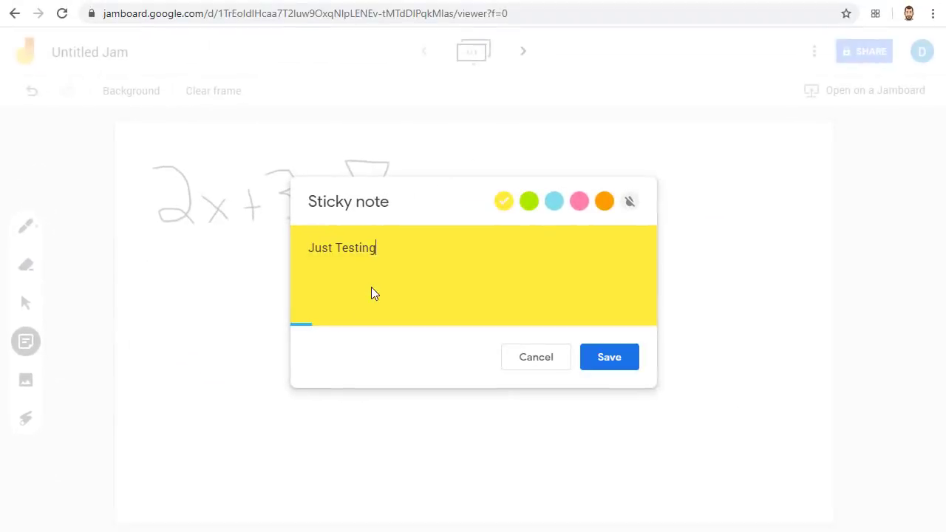
{"action": "left_click", "coordinate": [528, 201]}
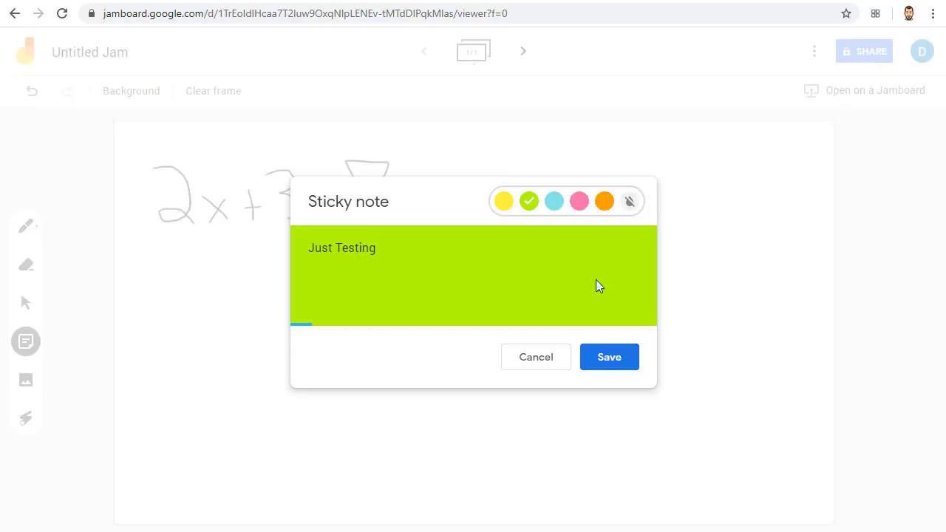
{"action": "left_click", "coordinate": [613, 357]}
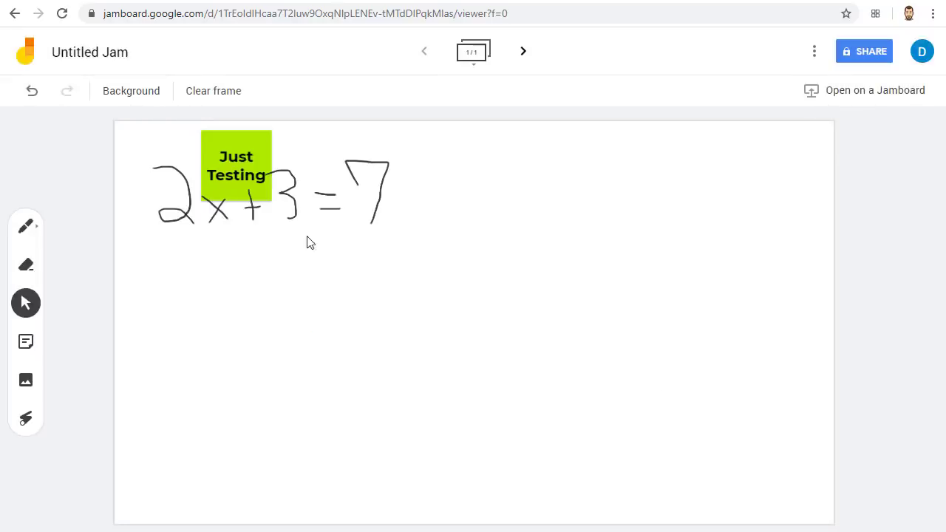
Move the sticky note beside the 7, enlarge it and tilt it slightly clockwise.
{"action": "left_click", "coordinate": [233, 157]}
{"action": "left_click_drag", "start_coordinate": [226, 154], "coordinate": [461, 189]}
{"action": "left_click_drag", "start_coordinate": [506, 234], "coordinate": [542, 267]}
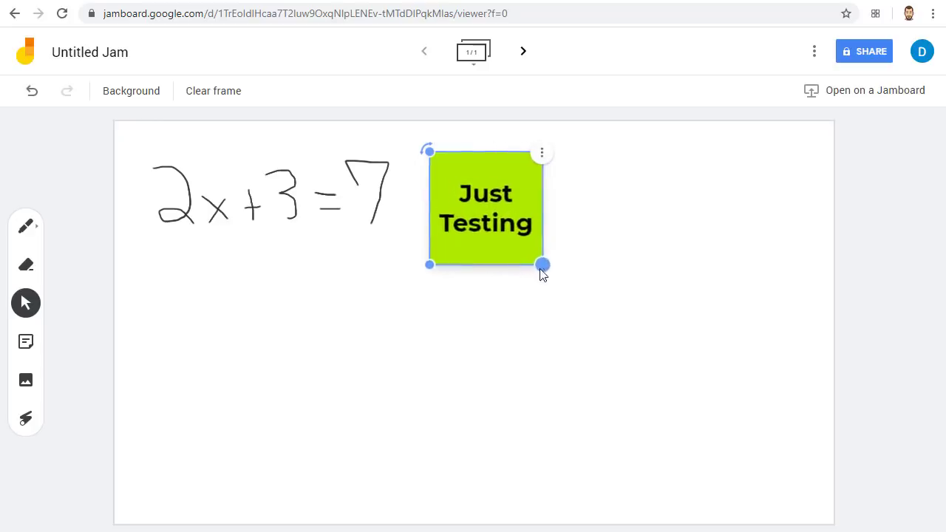
{"action": "mouse_move", "coordinate": [429, 148]}
{"action": "left_mouse_down"}
{"action": "mouse_move", "coordinate": [463, 147]}
{"action": "mouse_move", "coordinate": [446, 152]}
{"action": "mouse_move", "coordinate": [442, 142]}
{"action": "left_mouse_up"}
{"action": "left_click_drag", "start_coordinate": [494, 199], "coordinate": [510, 188]}
{"action": "left_click", "coordinate": [408, 324]}
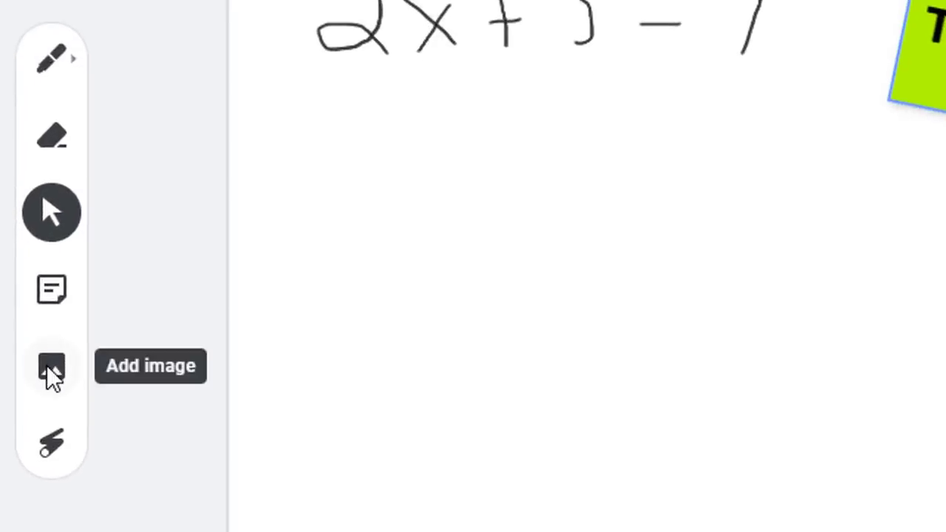
Search Google Images for 'insect' and insert the black beetle photo onto the frame.
{"action": "left_click", "coordinate": [49, 369]}
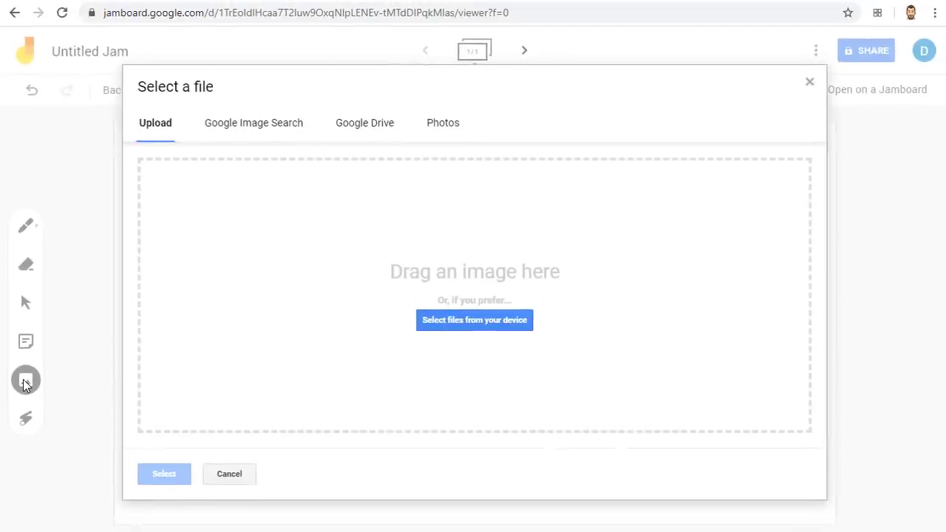
{"action": "left_click", "coordinate": [245, 130]}
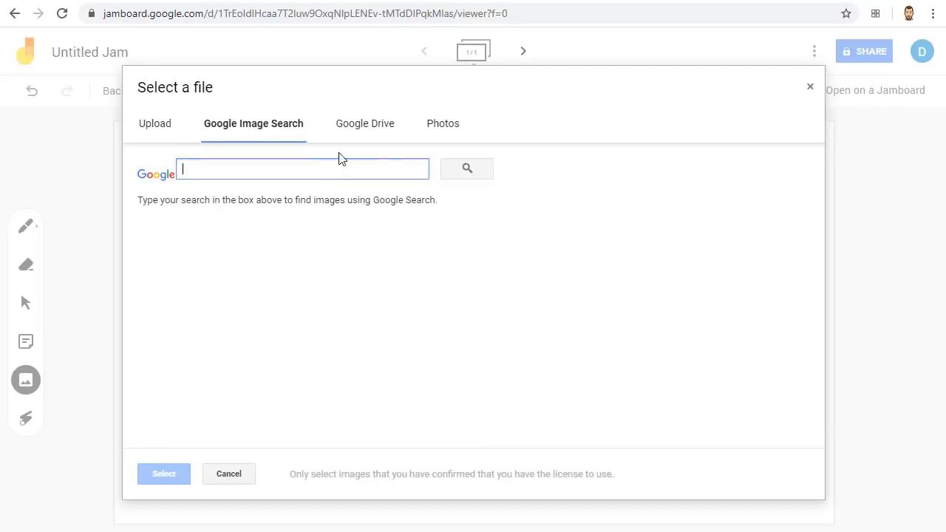
{"action": "type", "text": "insect"}
{"action": "left_click", "coordinate": [468, 169]}
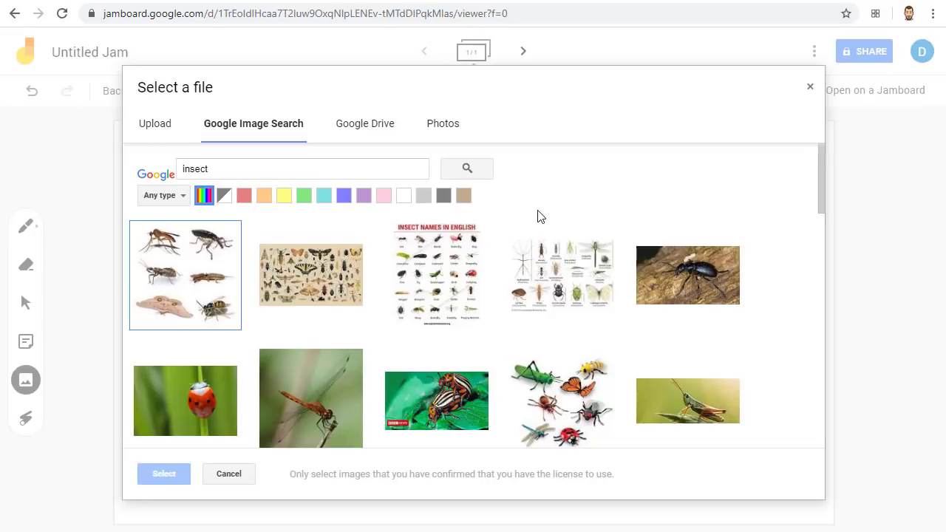
{"action": "left_click", "coordinate": [687, 271]}
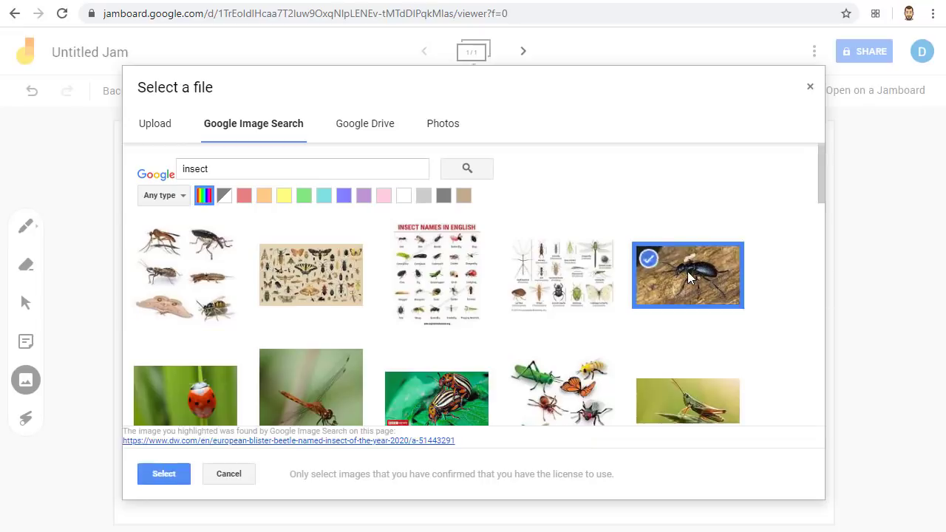
{"action": "left_click", "coordinate": [164, 473]}
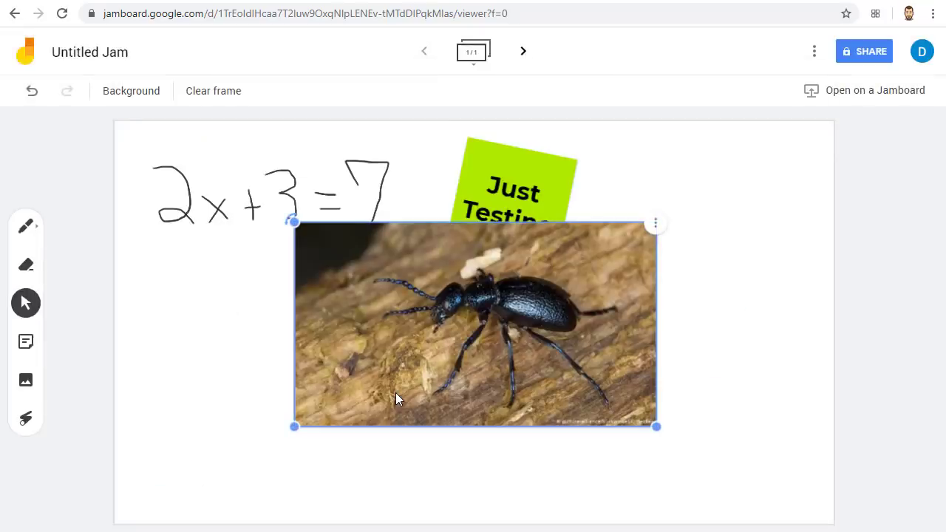
Move the beetle photo below the equation, enlarge it, and tilt it slightly clockwise.
{"action": "left_click_drag", "start_coordinate": [494, 337], "coordinate": [405, 366]}
{"action": "left_click_drag", "start_coordinate": [205, 458], "coordinate": [139, 505]}
{"action": "left_click_drag", "start_coordinate": [127, 251], "coordinate": [155, 253]}
{"action": "left_click_drag", "start_coordinate": [255, 317], "coordinate": [275, 331]}
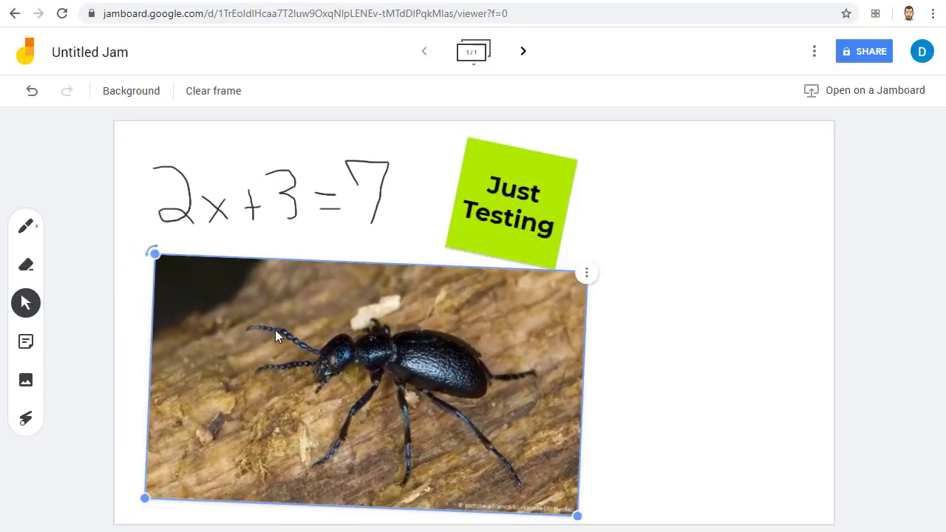
Circle the beetle's head using the pen in white with the marker style.
{"action": "left_click", "coordinate": [25, 226]}
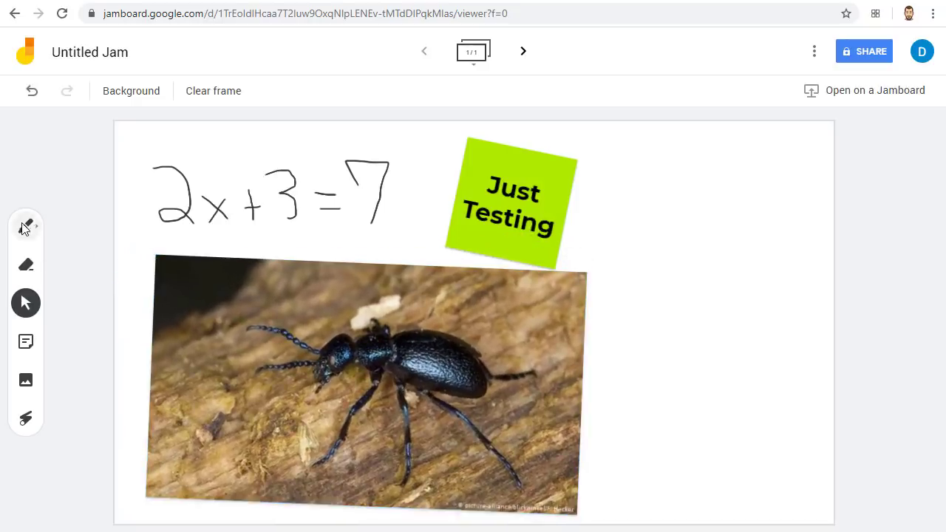
{"action": "left_click", "coordinate": [24, 228]}
{"action": "left_click", "coordinate": [67, 296]}
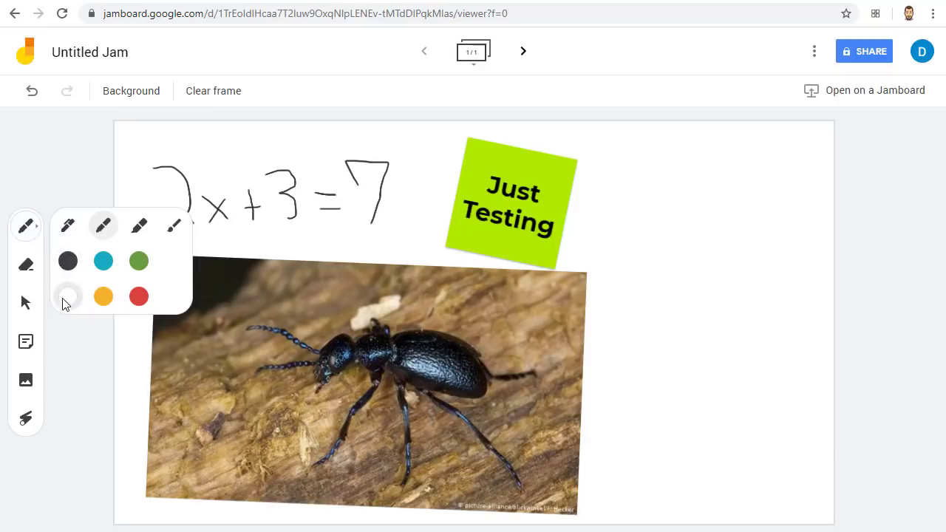
{"action": "left_click", "coordinate": [103, 227]}
{"action": "left_click_drag", "start_coordinate": [339, 345], "coordinate": [295, 345]}
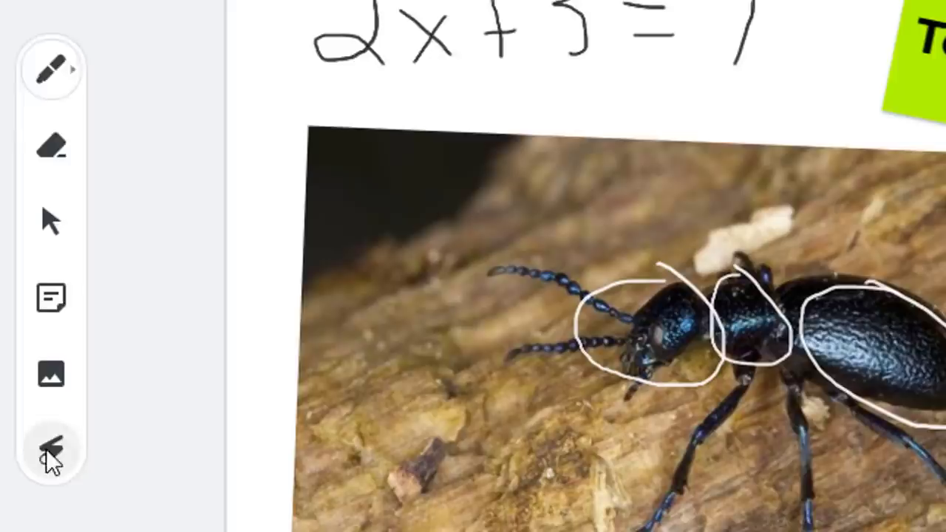
Sweep temporary laser trails under the 2x+3=7 equation, then return to selecting.
{"action": "left_click", "coordinate": [46, 449]}
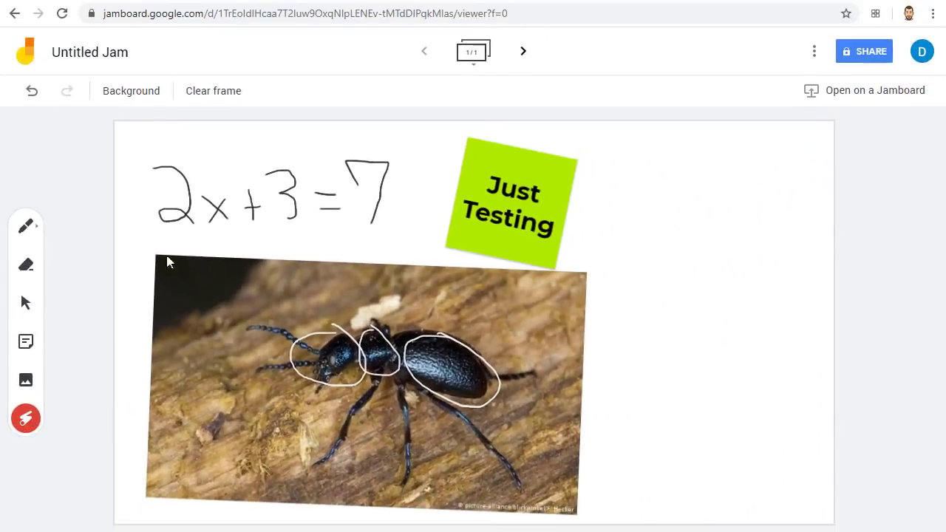
{"action": "mouse_move", "coordinate": [167, 262]}
{"action": "left_mouse_down"}
{"action": "mouse_move", "coordinate": [355, 256]}
{"action": "mouse_move", "coordinate": [348, 207]}
{"action": "mouse_move", "coordinate": [332, 202]}
{"action": "left_mouse_up"}
{"action": "key", "text": "Escape"}
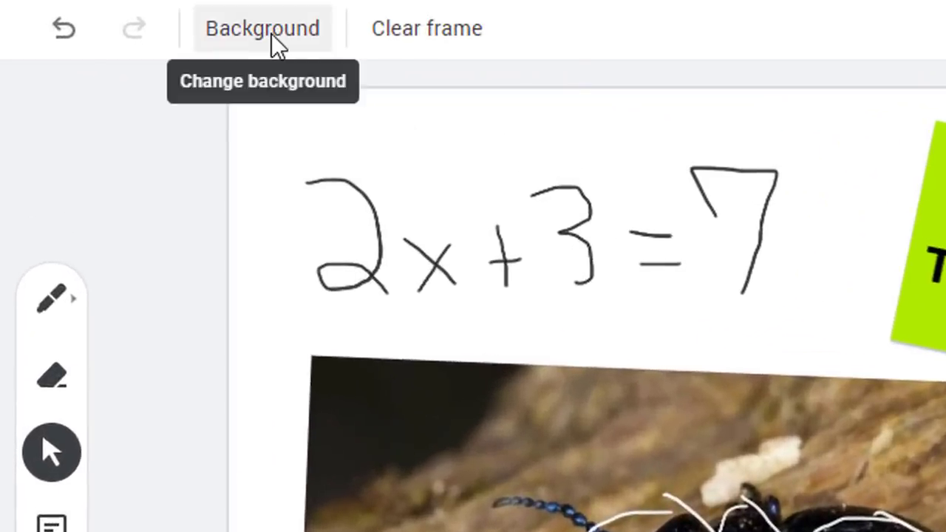
{"action": "left_click", "coordinate": [272, 33]}
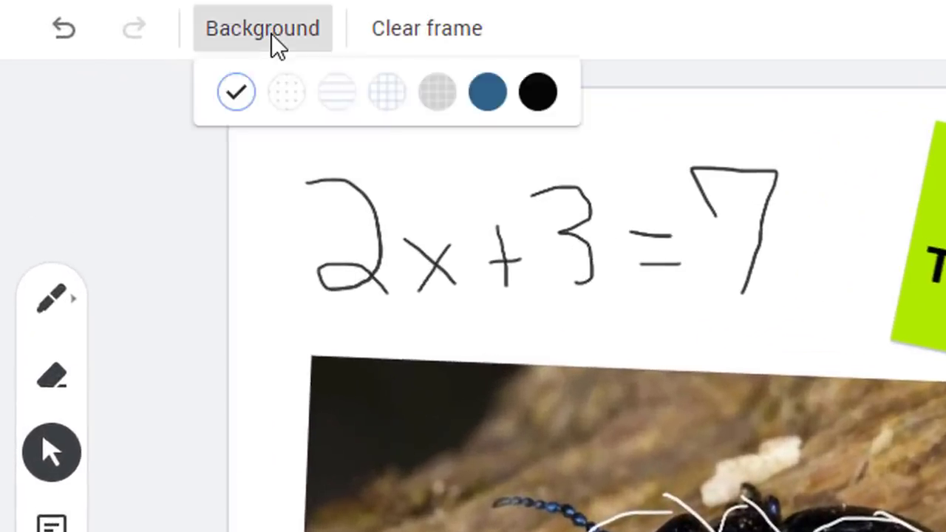
{"action": "left_click", "coordinate": [338, 92]}
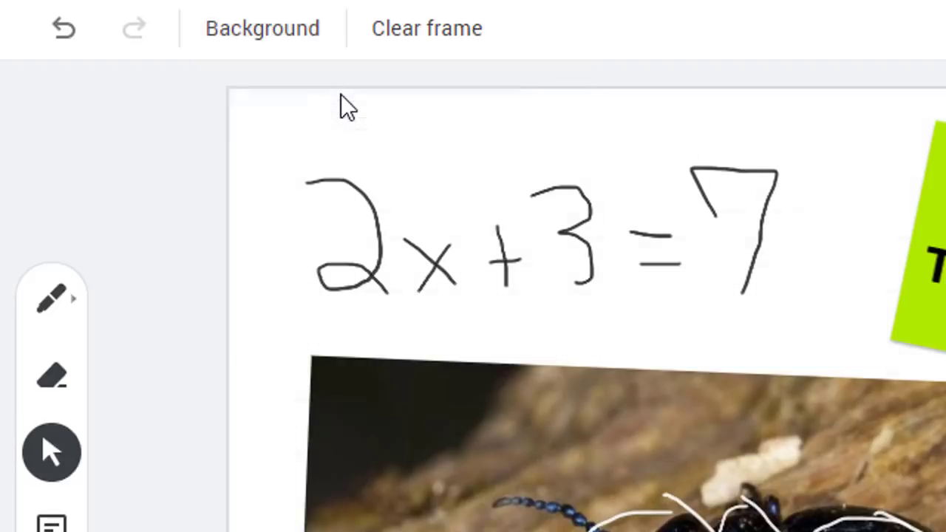
{"action": "left_click", "coordinate": [284, 41]}
{"action": "left_click", "coordinate": [389, 95]}
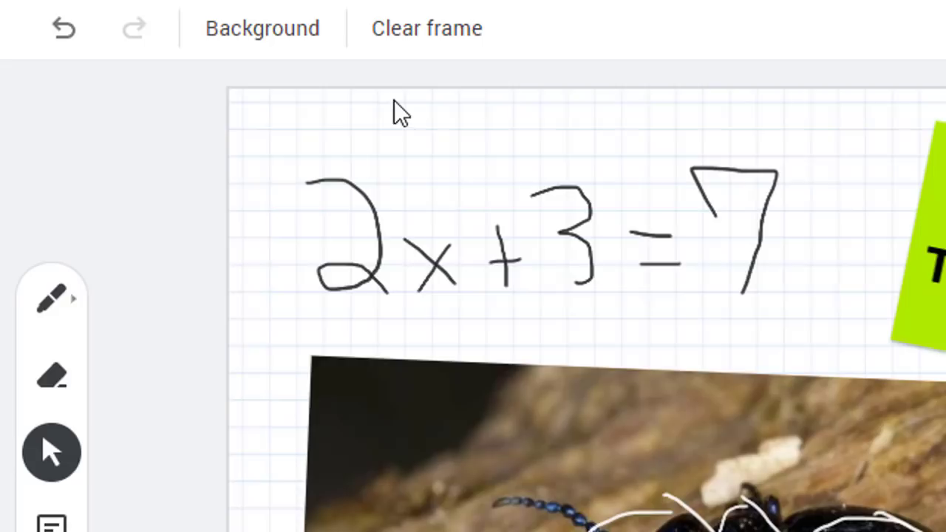
{"action": "left_click", "coordinate": [289, 30]}
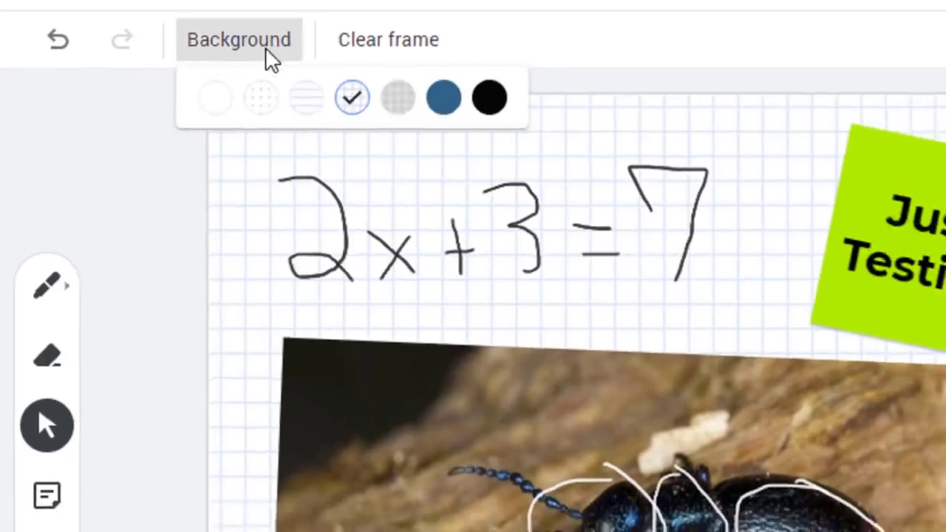
{"action": "left_click", "coordinate": [248, 99]}
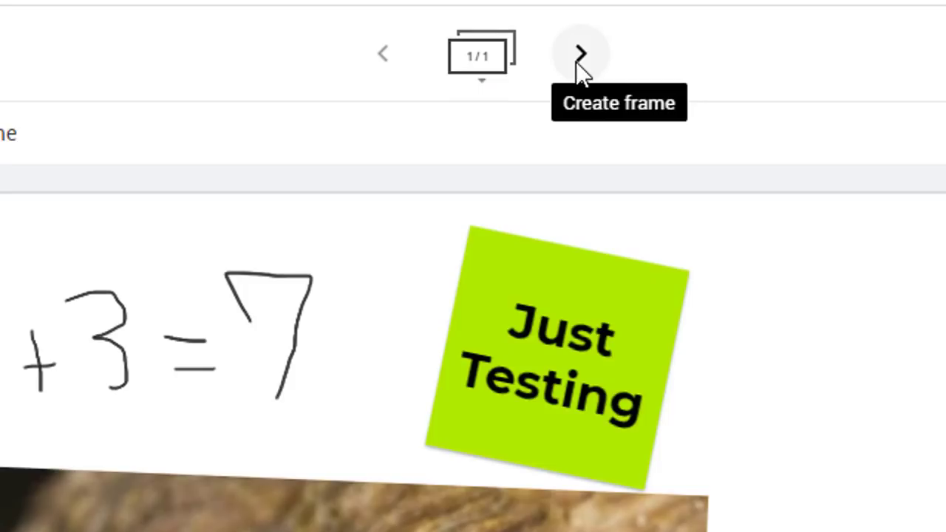
Create a blank frame 2, check it once more, and finish back on frame 1.
{"action": "left_click", "coordinate": [579, 58]}
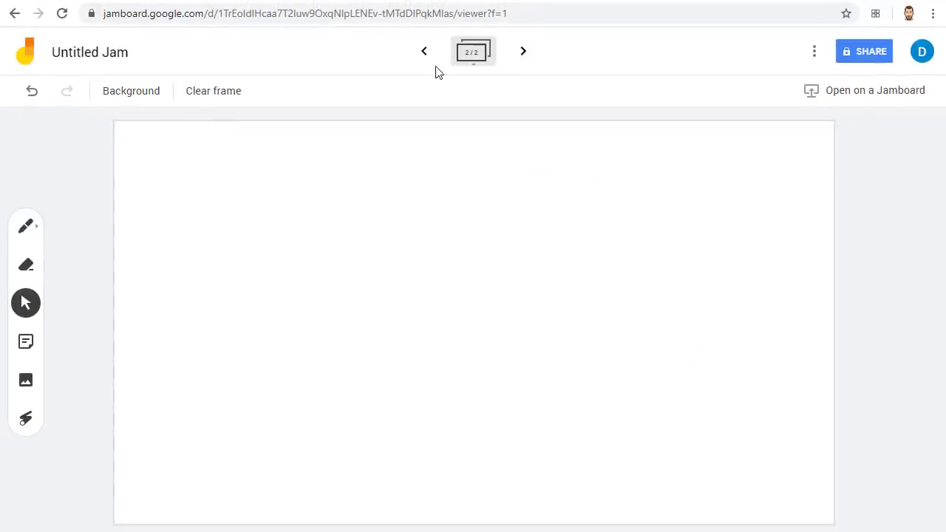
{"action": "left_click", "coordinate": [421, 58]}
{"action": "left_click", "coordinate": [522, 56]}
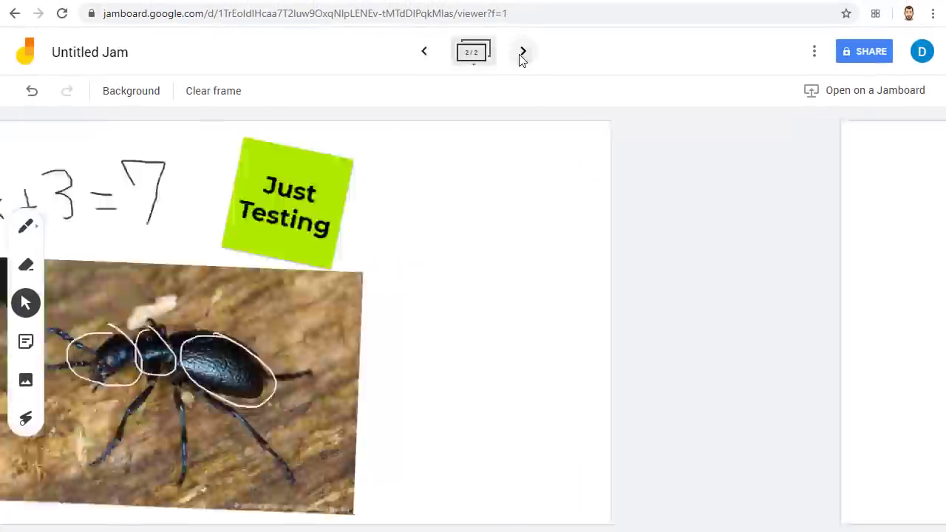
{"action": "left_click", "coordinate": [425, 53]}
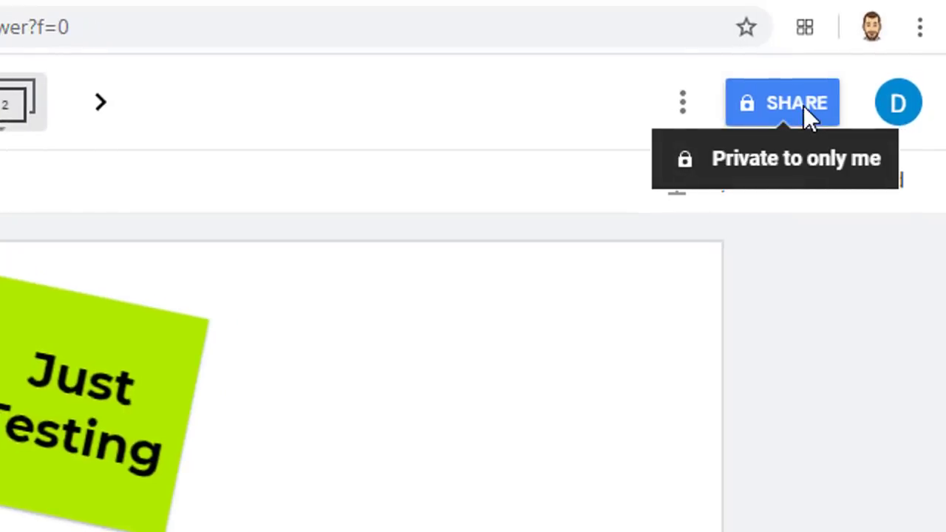
Open the jam's sharing settings and enter 'demo' in the add-people field.
{"action": "left_click", "coordinate": [802, 107]}
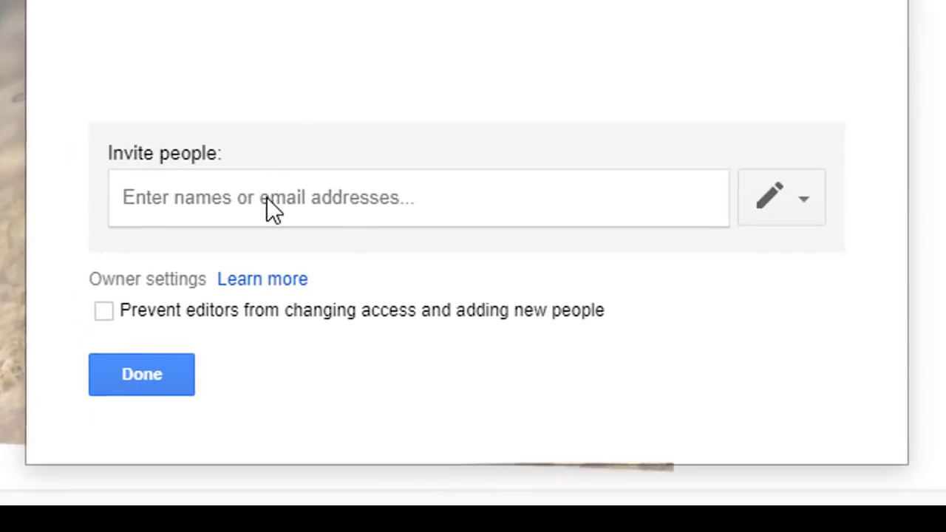
{"action": "left_click", "coordinate": [267, 197]}
{"action": "type", "text": "demo"}
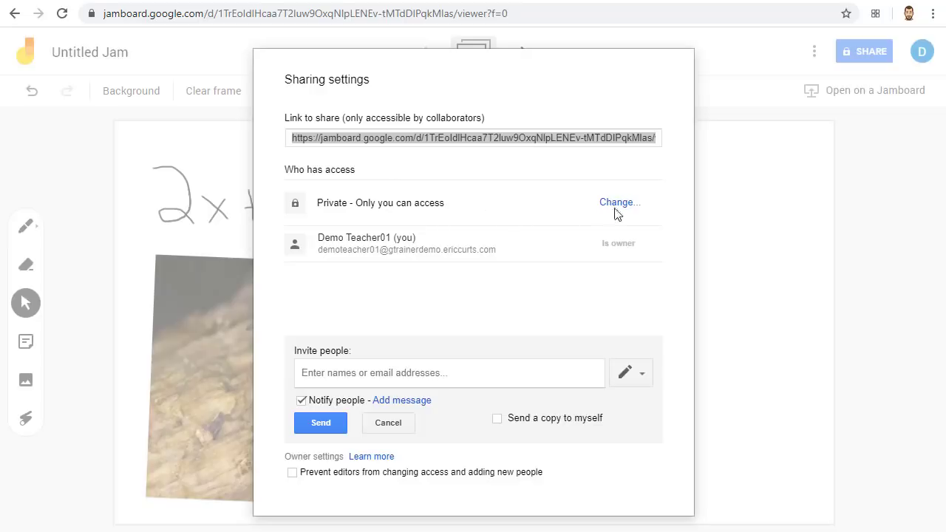
Set link sharing to 'Anyone with the link' with Can edit, save, and copy the link.
{"action": "left_click", "coordinate": [618, 207]}
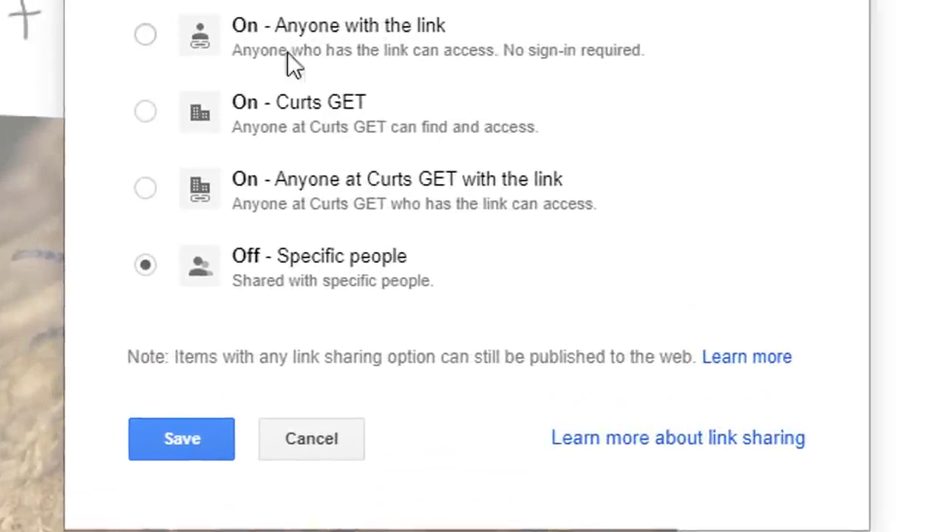
{"action": "left_click", "coordinate": [146, 35]}
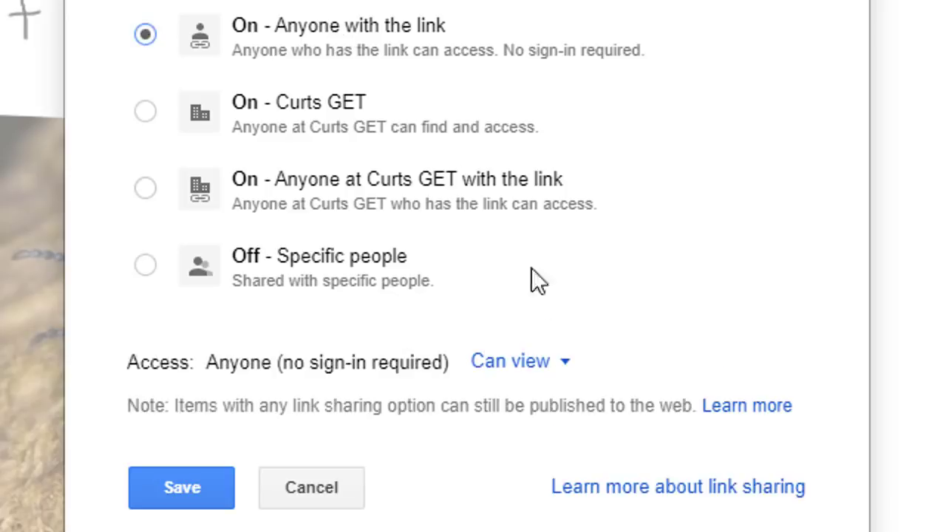
{"action": "left_click", "coordinate": [545, 362]}
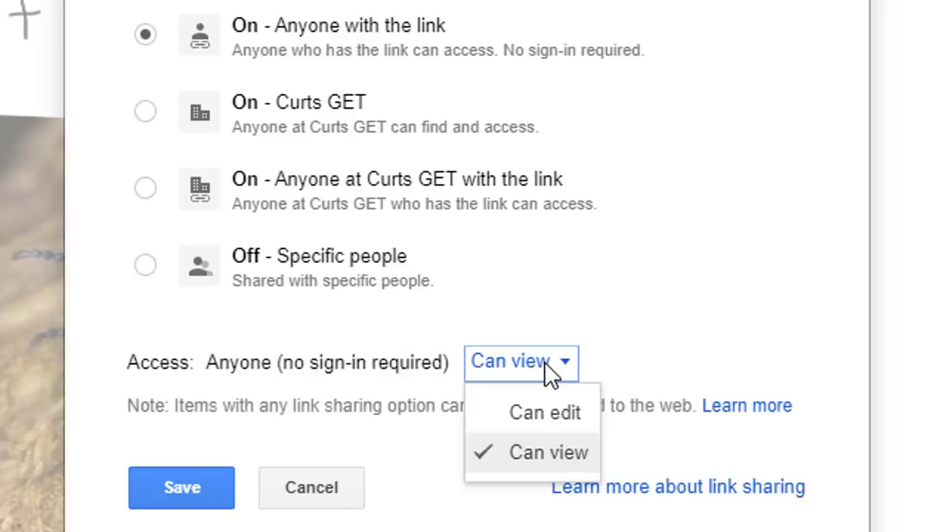
{"action": "left_click", "coordinate": [575, 415]}
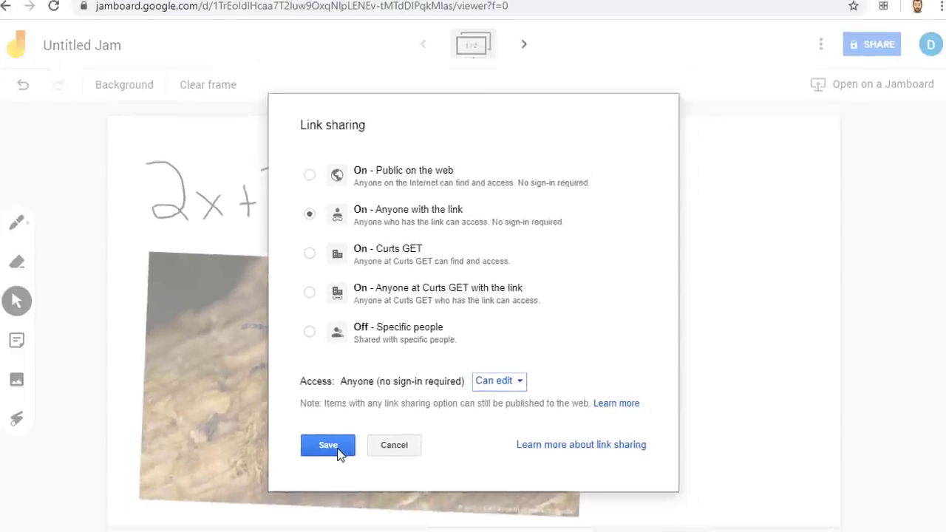
{"action": "left_click", "coordinate": [182, 488]}
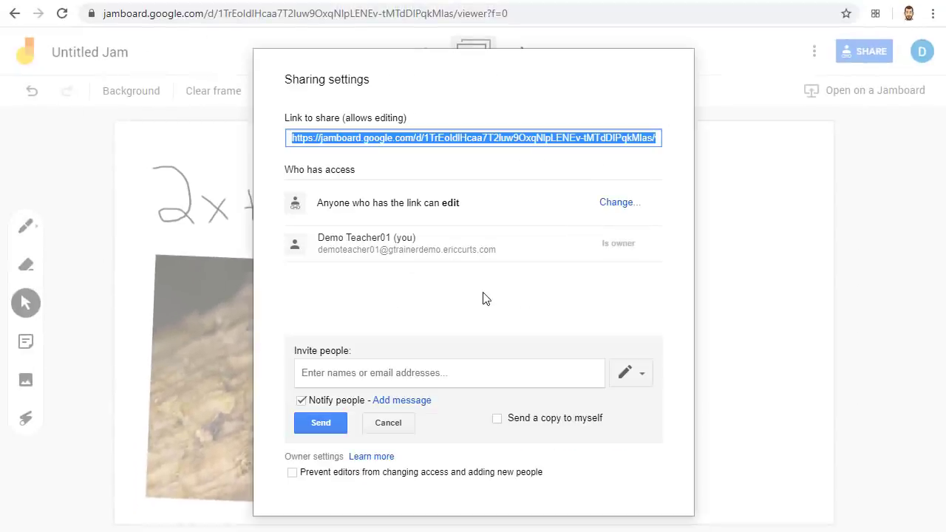
{"action": "right_click", "coordinate": [434, 143]}
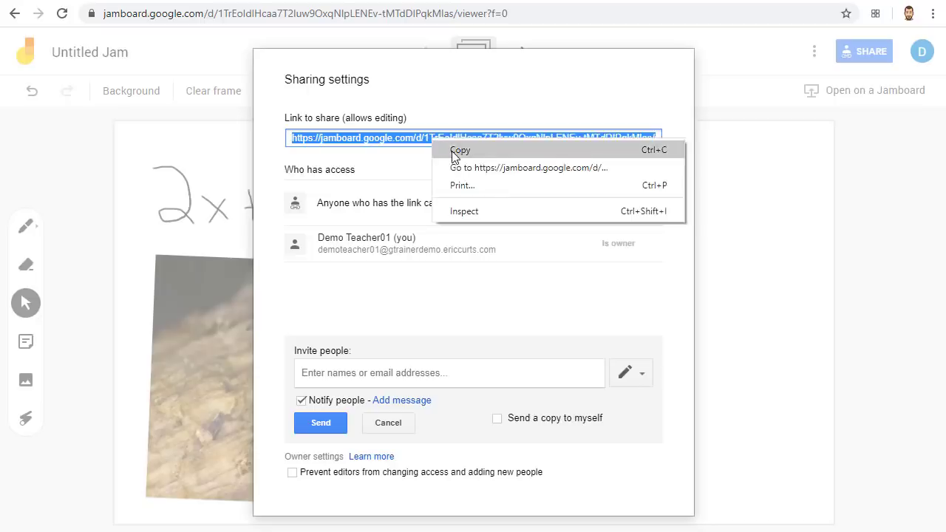
{"action": "left_click", "coordinate": [460, 151]}
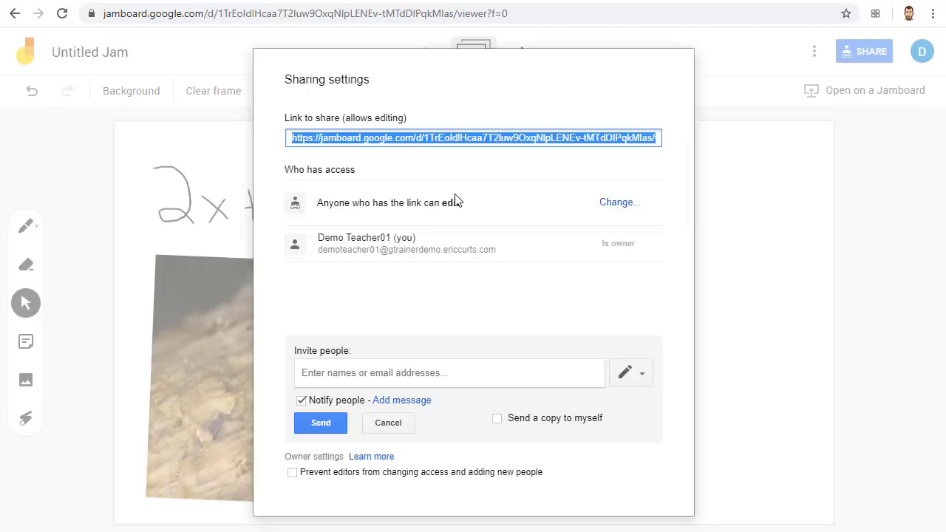
Paste the editable jam link into the Meet chat, send it, and open the jam from it.
{"action": "key", "text": "Escape"}
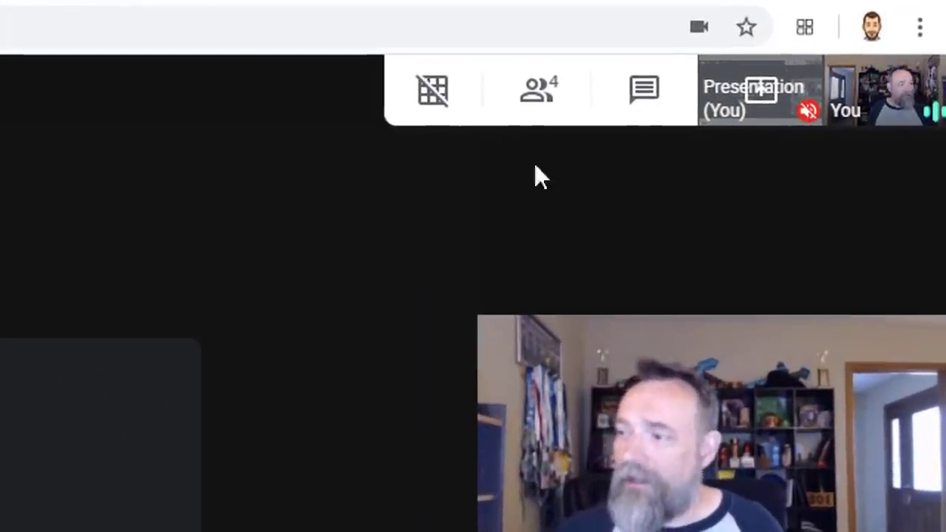
{"action": "left_click", "coordinate": [649, 90]}
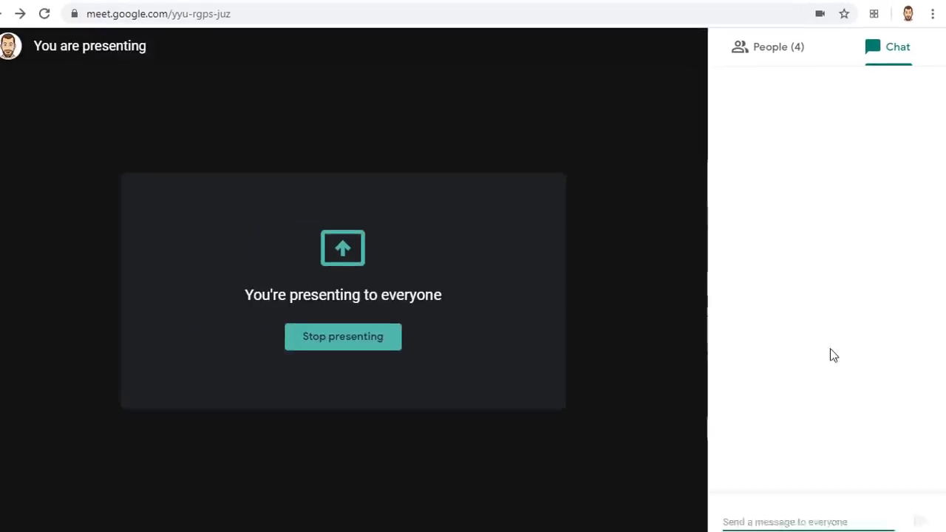
{"action": "key", "text": "ctrl+v"}
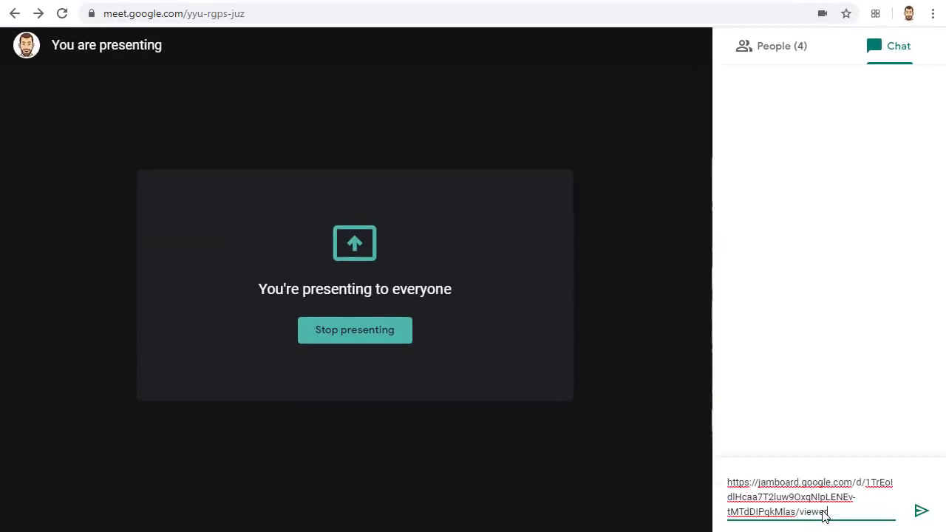
{"action": "left_click", "coordinate": [928, 516]}
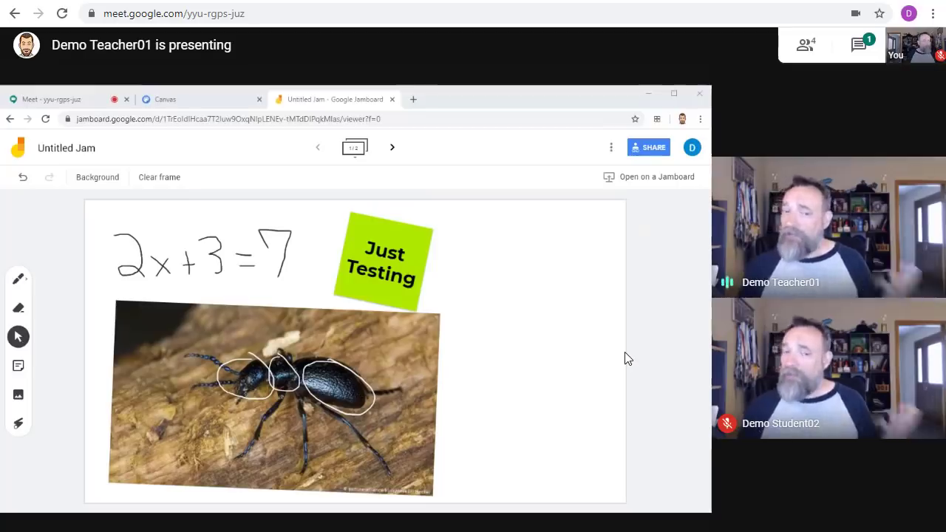
{"action": "left_click", "coordinate": [859, 46]}
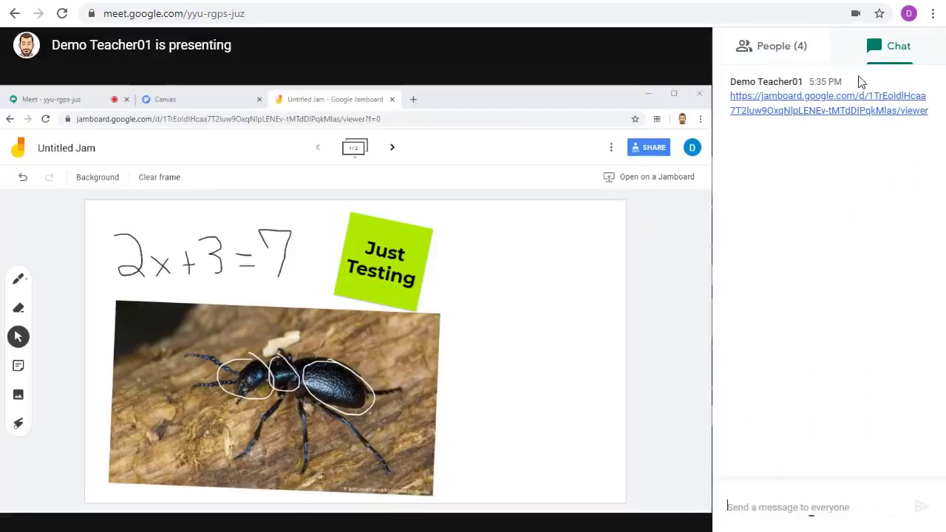
{"action": "left_click", "coordinate": [825, 113]}
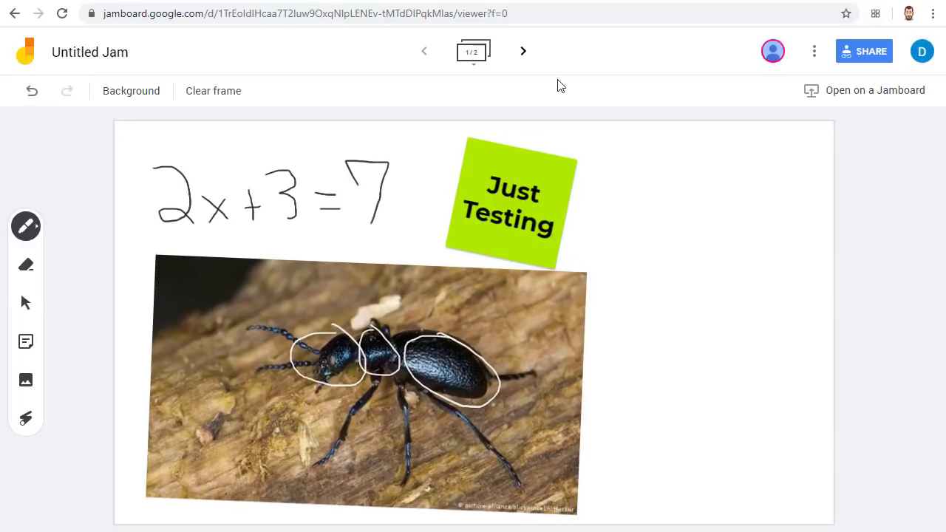
On frame 2, draw a black letter A and a teal A to its right.
{"action": "left_click", "coordinate": [524, 51]}
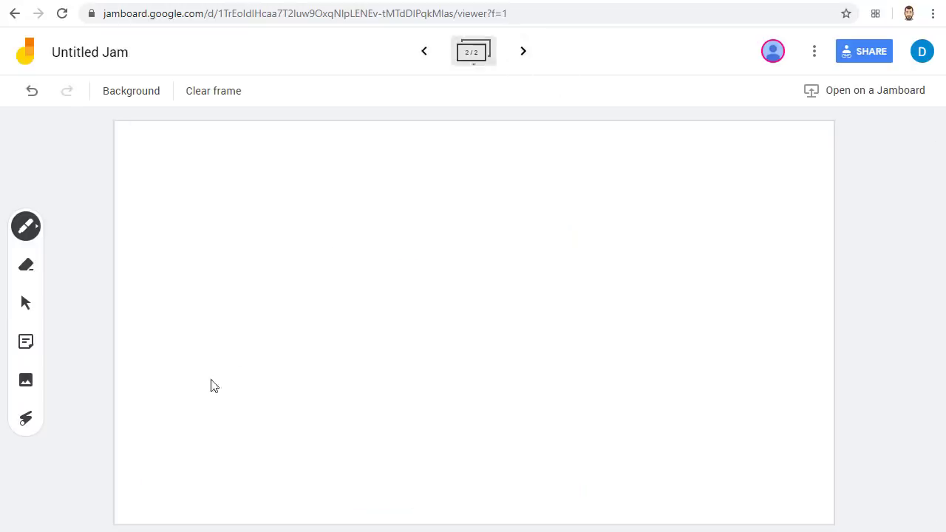
{"action": "mouse_move", "coordinate": [198, 387]}
{"action": "left_mouse_down"}
{"action": "mouse_move", "coordinate": [243, 253]}
{"action": "mouse_move", "coordinate": [258, 248]}
{"action": "left_mouse_up"}
{"action": "left_click_drag", "start_coordinate": [272, 280], "coordinate": [308, 384]}
{"action": "left_click_drag", "start_coordinate": [229, 320], "coordinate": [282, 322]}
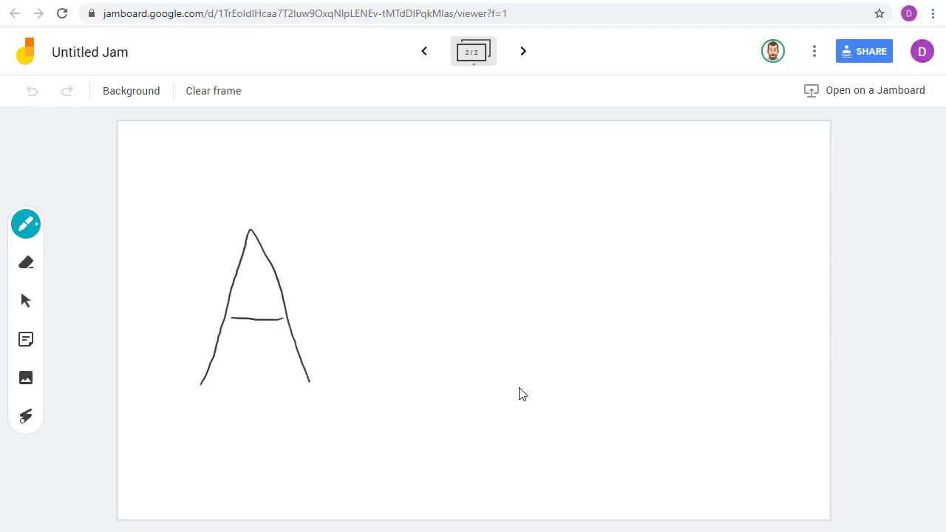
{"action": "mouse_move", "coordinate": [516, 388]}
{"action": "left_mouse_down"}
{"action": "mouse_move", "coordinate": [552, 227]}
{"action": "mouse_move", "coordinate": [608, 393]}
{"action": "left_mouse_up"}
{"action": "left_click_drag", "start_coordinate": [537, 326], "coordinate": [587, 329]}
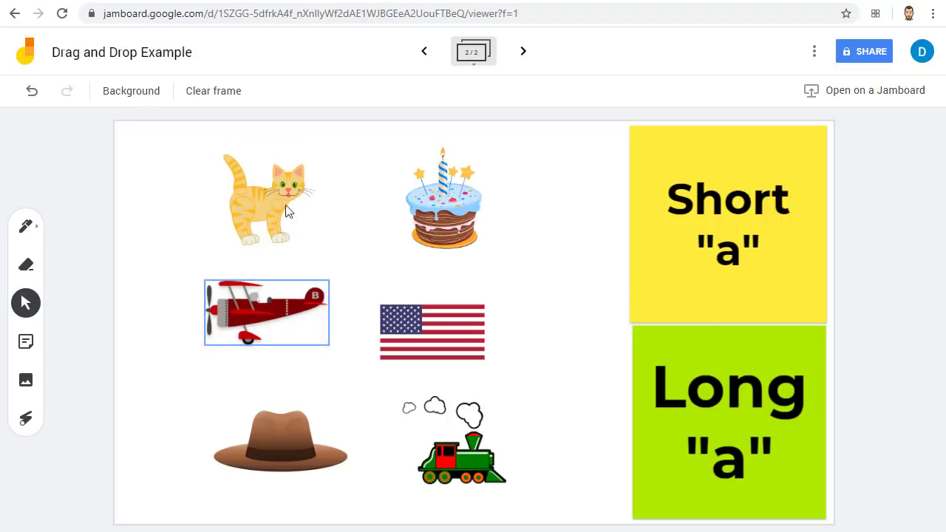
Drag the cat picture onto the Short "a" note and the airplane onto Long "a".
{"action": "left_click_drag", "start_coordinate": [288, 212], "coordinate": [719, 243]}
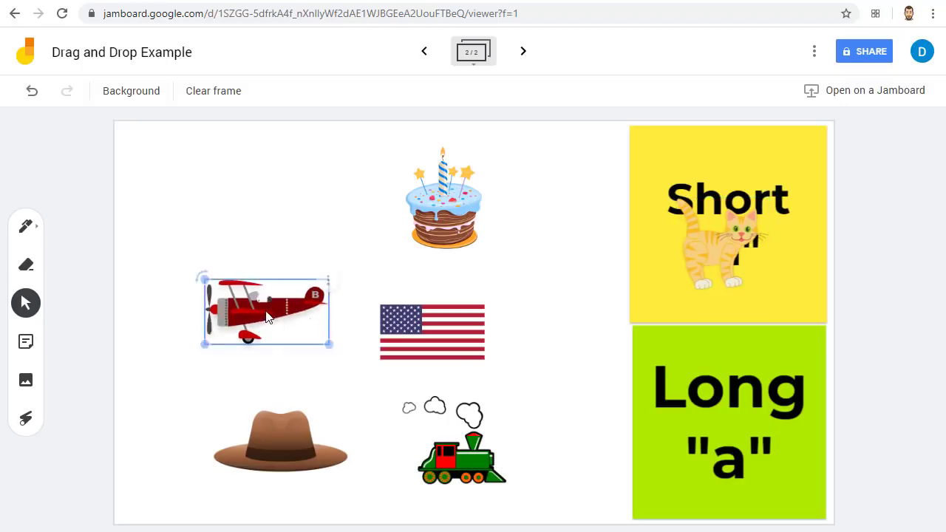
{"action": "left_click_drag", "start_coordinate": [267, 316], "coordinate": [726, 443]}
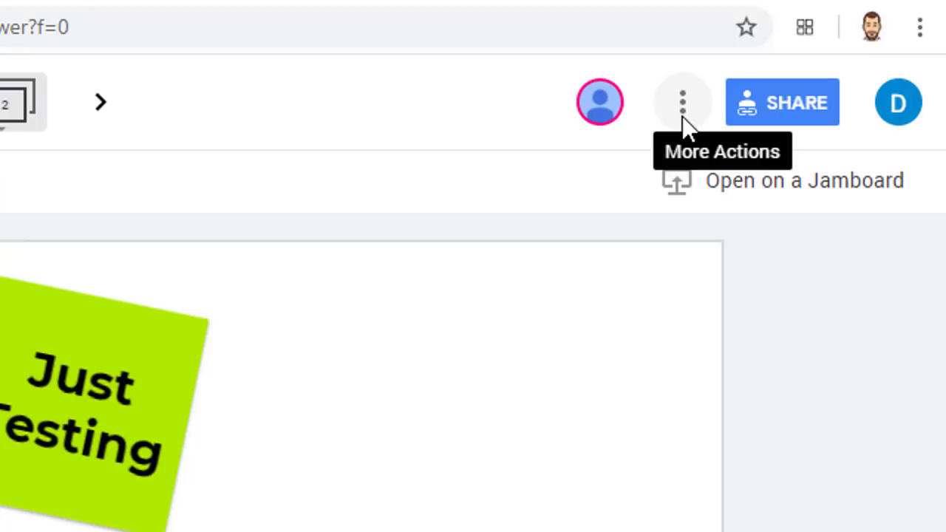
Download the jam as Untitled Jam.pdf via More Actions, then switch back to the Meet tab.
{"action": "left_click", "coordinate": [682, 110]}
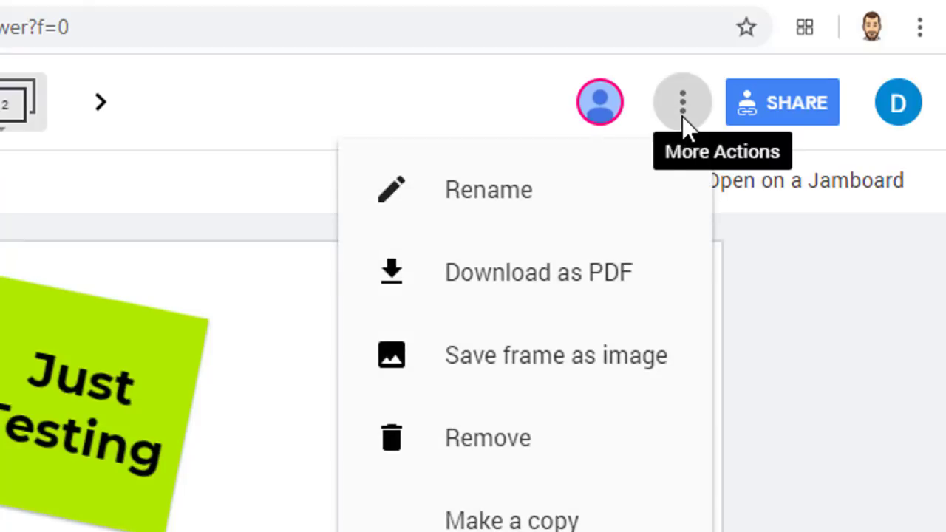
{"action": "left_click", "coordinate": [621, 277]}
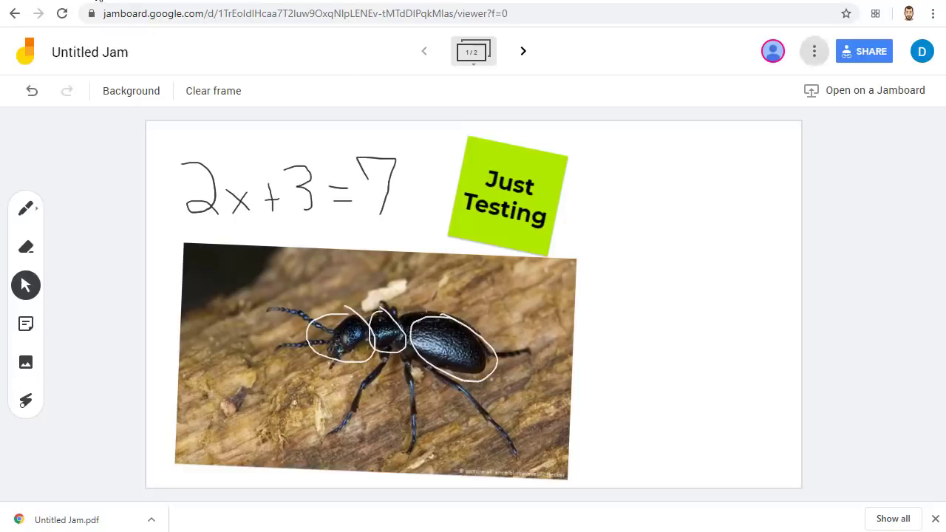
{"action": "key", "text": "ctrl+Tab"}
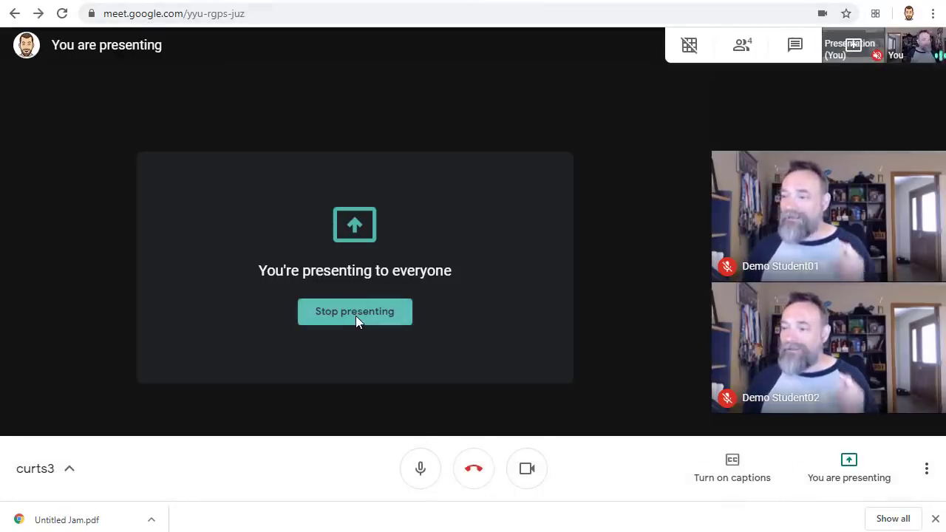
End the Meet presentation so both students' camera videos show side by side.
{"action": "left_click", "coordinate": [355, 316]}
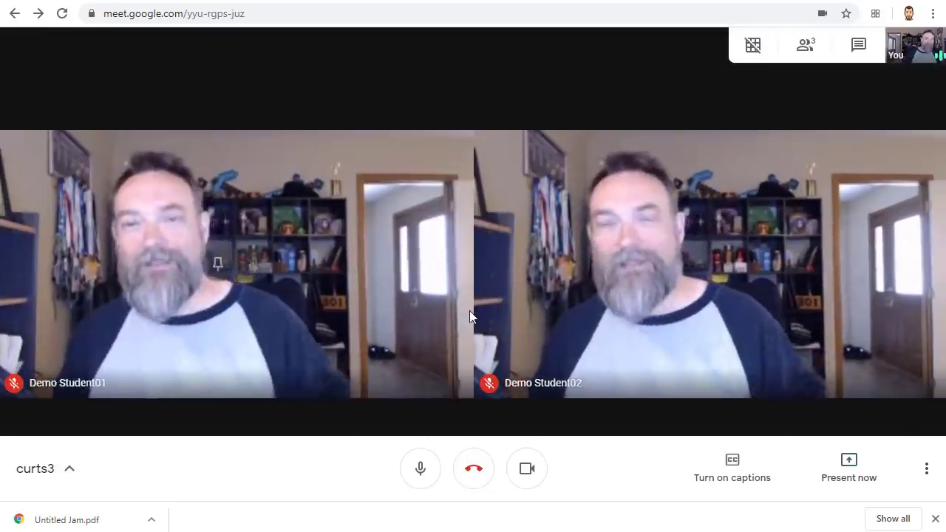